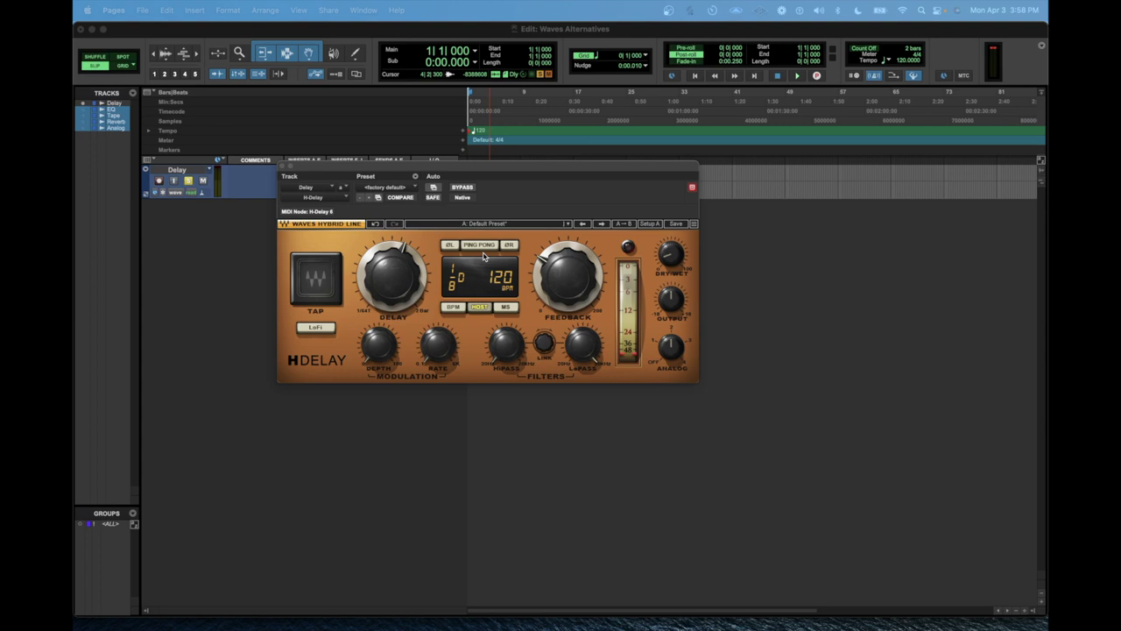
- Turn on H-Delay's ping-pong mode on the Delay track, comparing playback before and after
left_click_drag(483, 169, 482, 164)
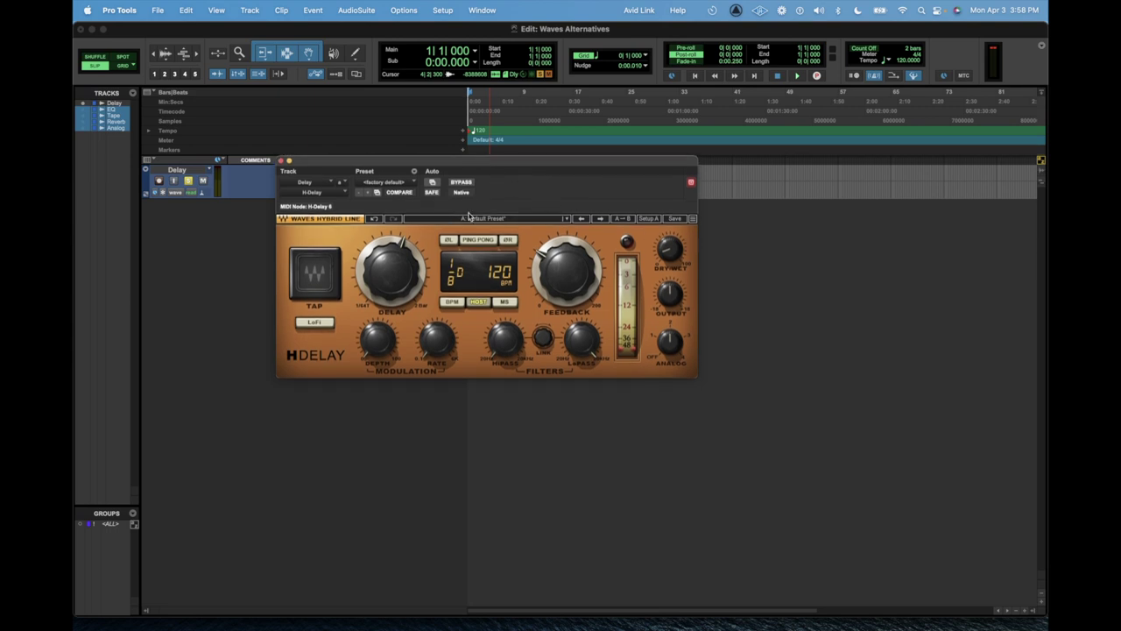
key("space")
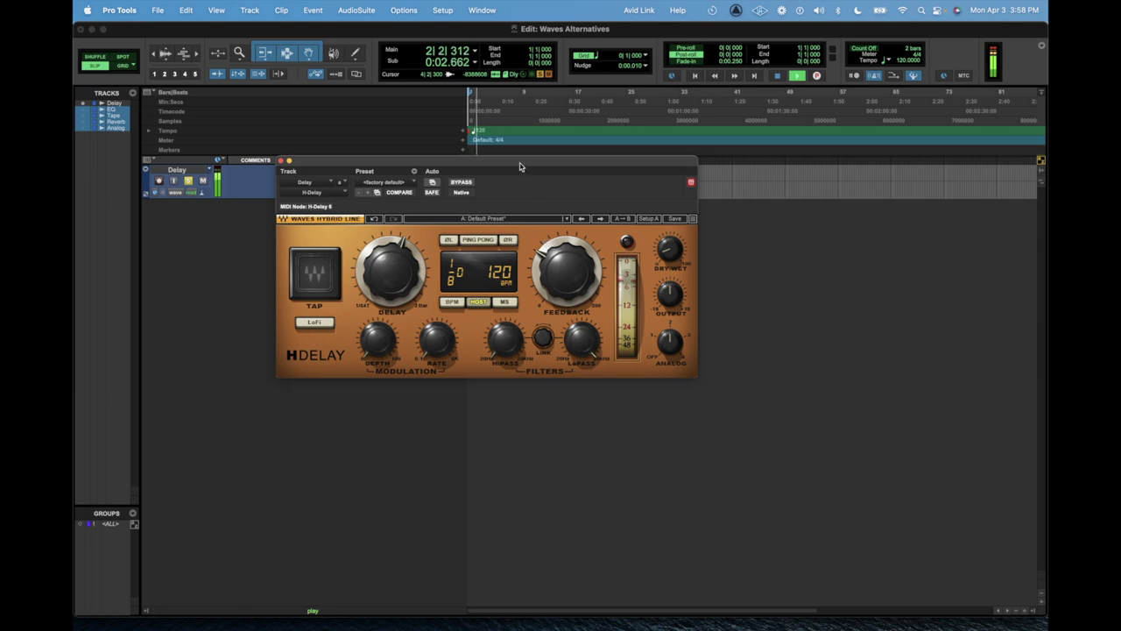
key("space")
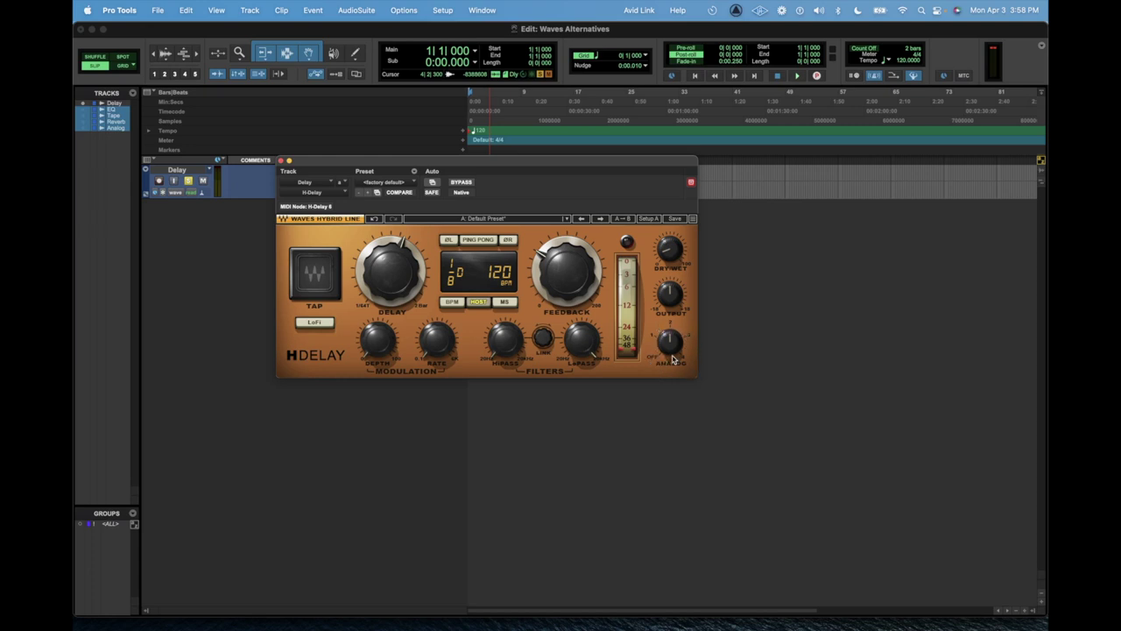
left_click(480, 241)
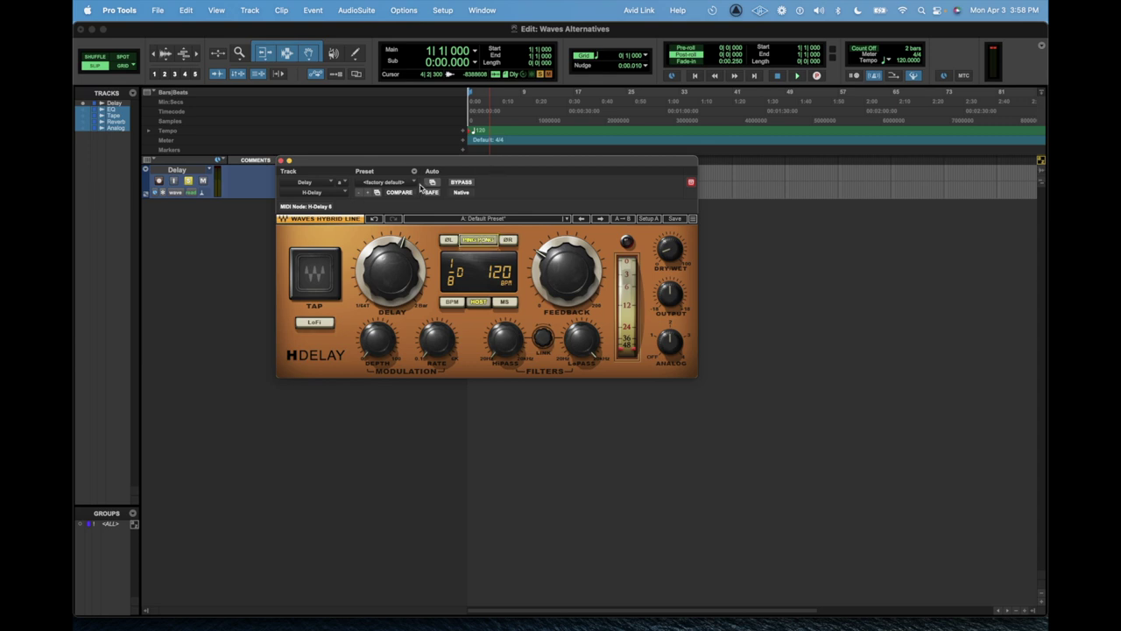
key("space")
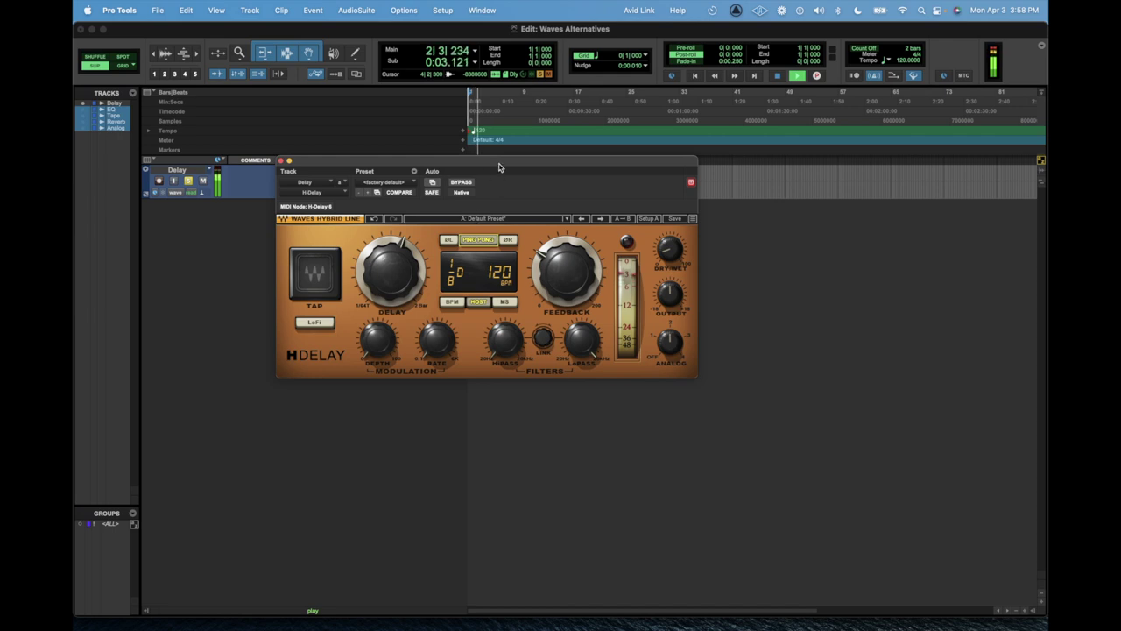
key("space")
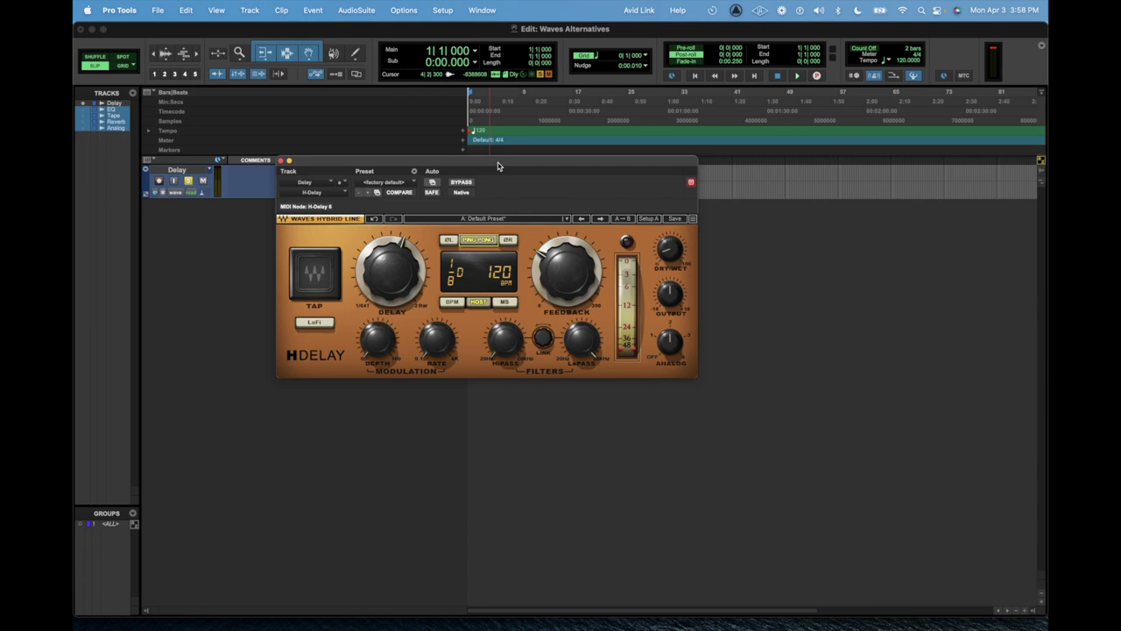
- Open EchoBoy on the Delay track, take it out of bypass, and audition it
left_click_drag(499, 162, 492, 213)
left_click(311, 184)
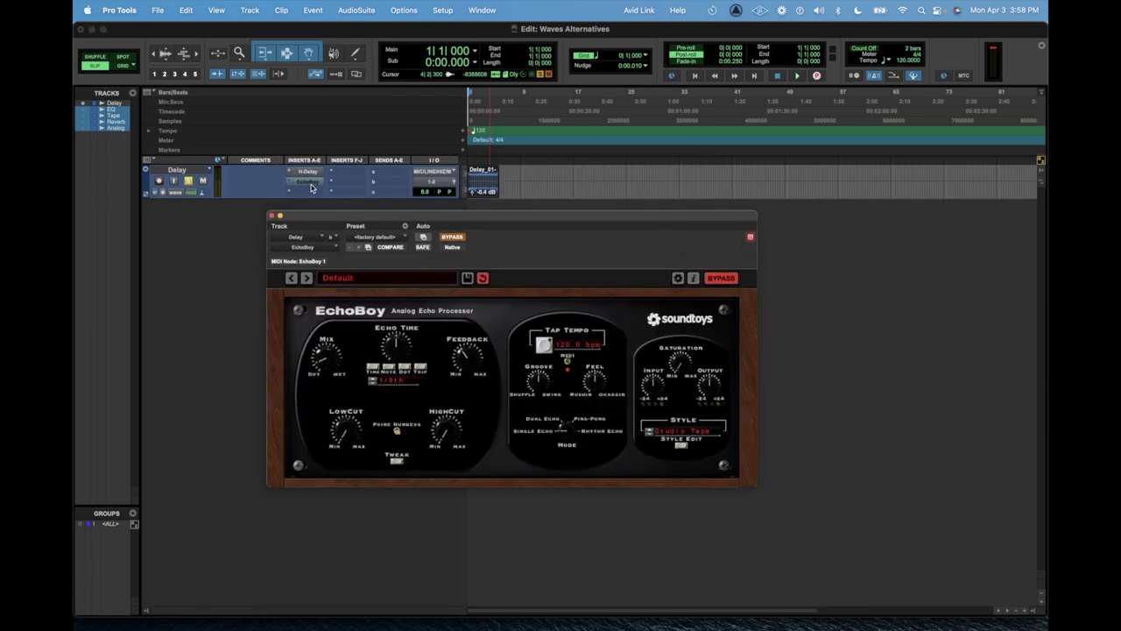
left_click(311, 184, "super")
left_click_drag(349, 221, 346, 161)
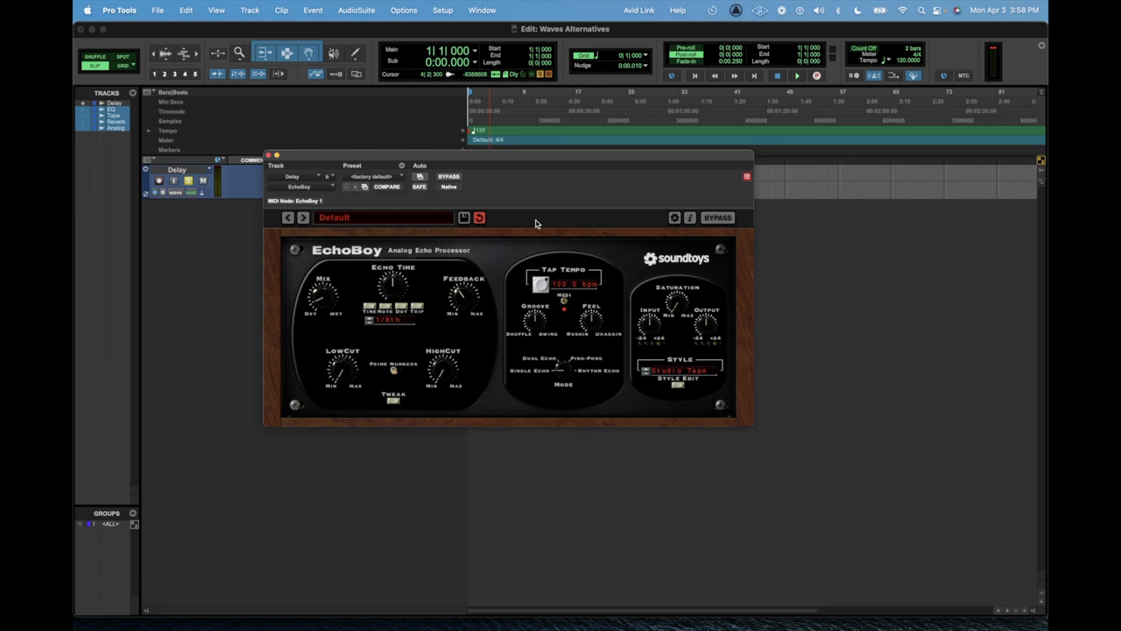
left_click_drag(361, 162, 350, 143)
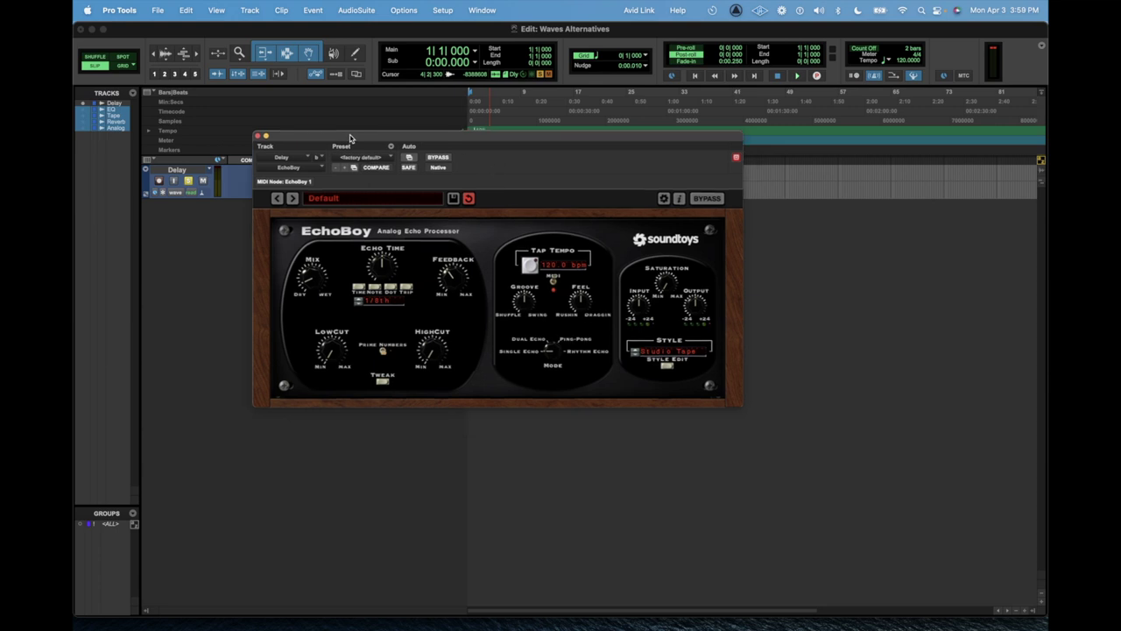
key("space")
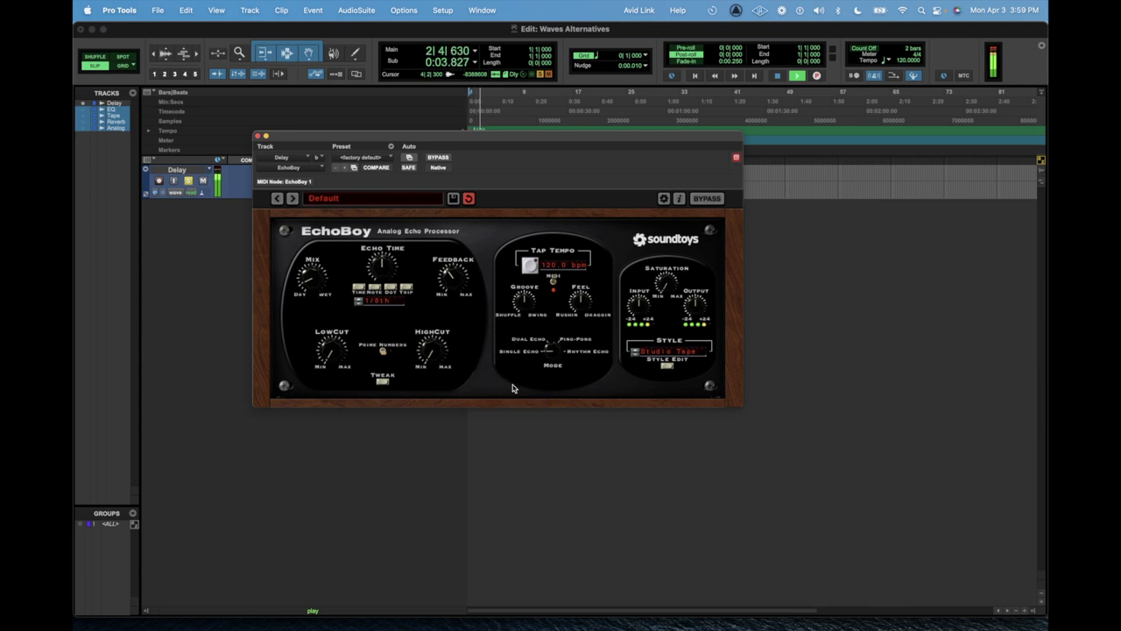
key("space")
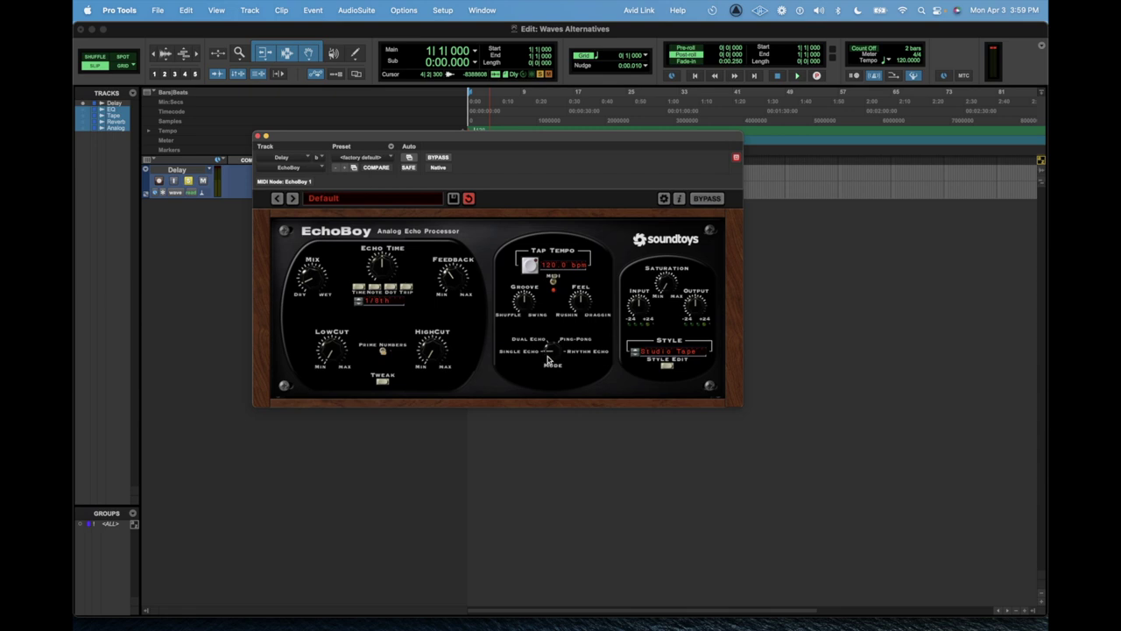
- Set EchoBoy's echo mode to Ping-Pong and play it back
left_click_drag(549, 360, 552, 344)
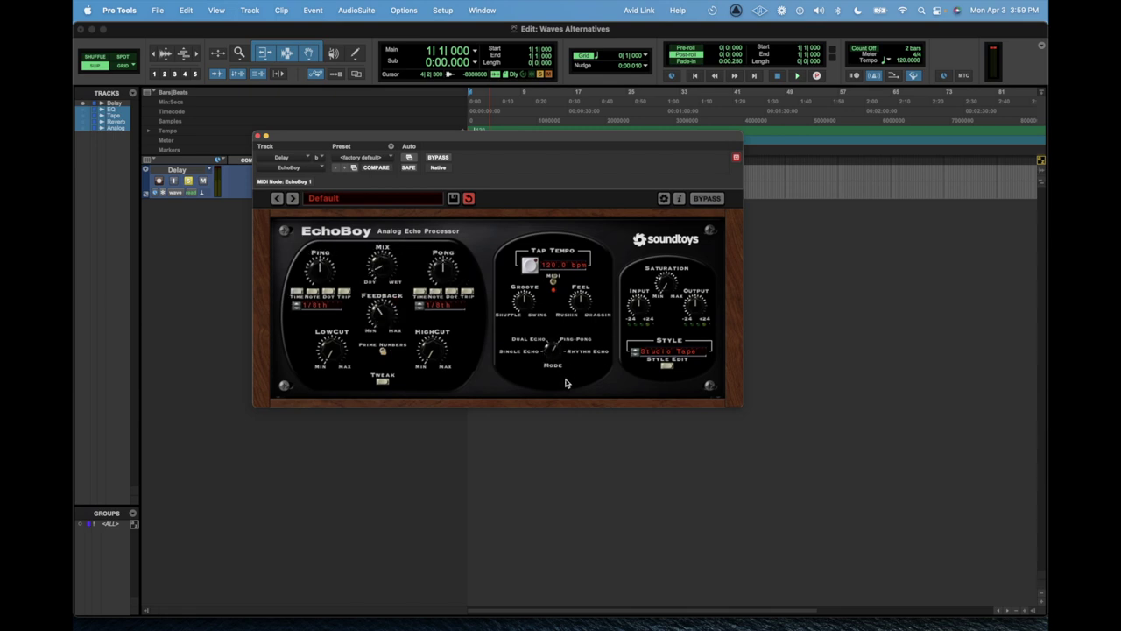
key("space")
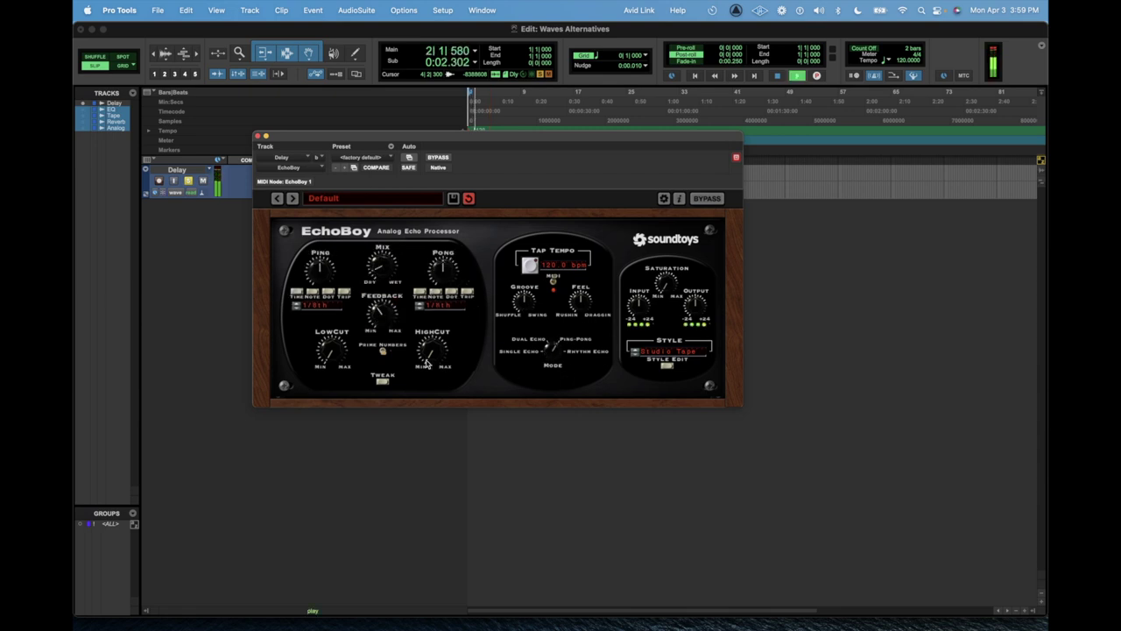
key("space")
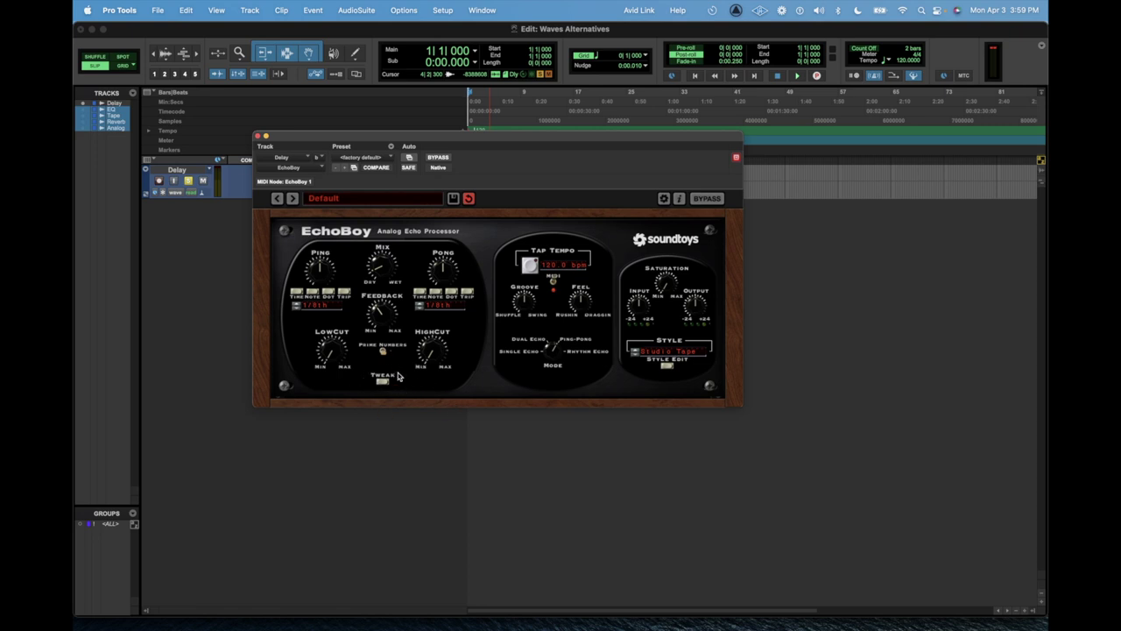
- Reveal EchoBoy's Width/Balance controls, then pull the Delay track's left pan from 100 to 75 in the Mix window
left_click(383, 382)
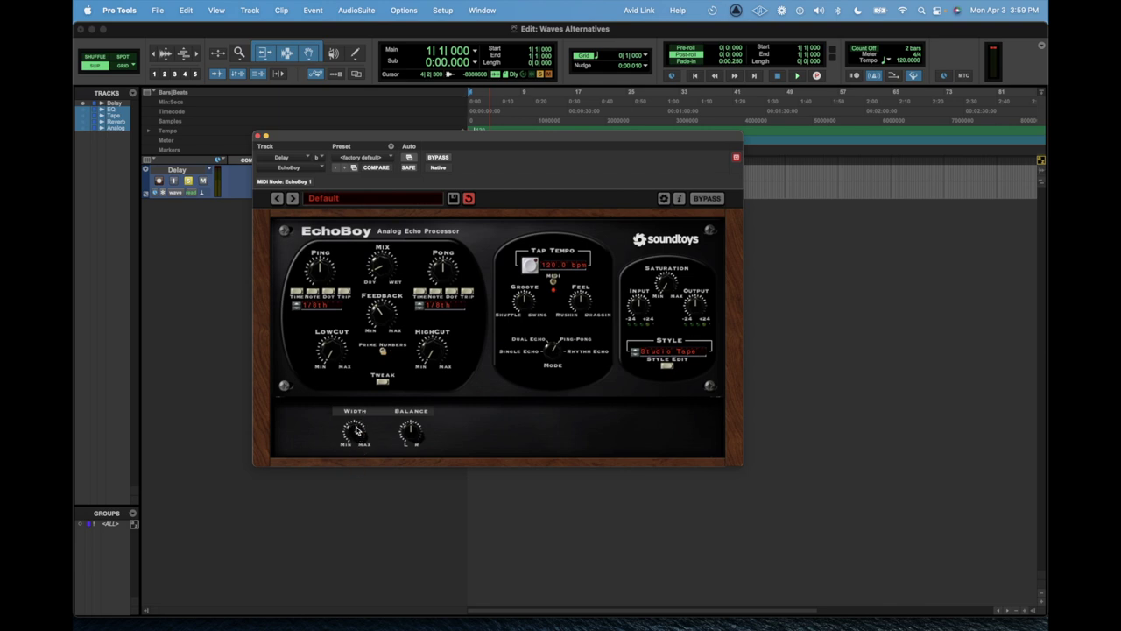
key("space")
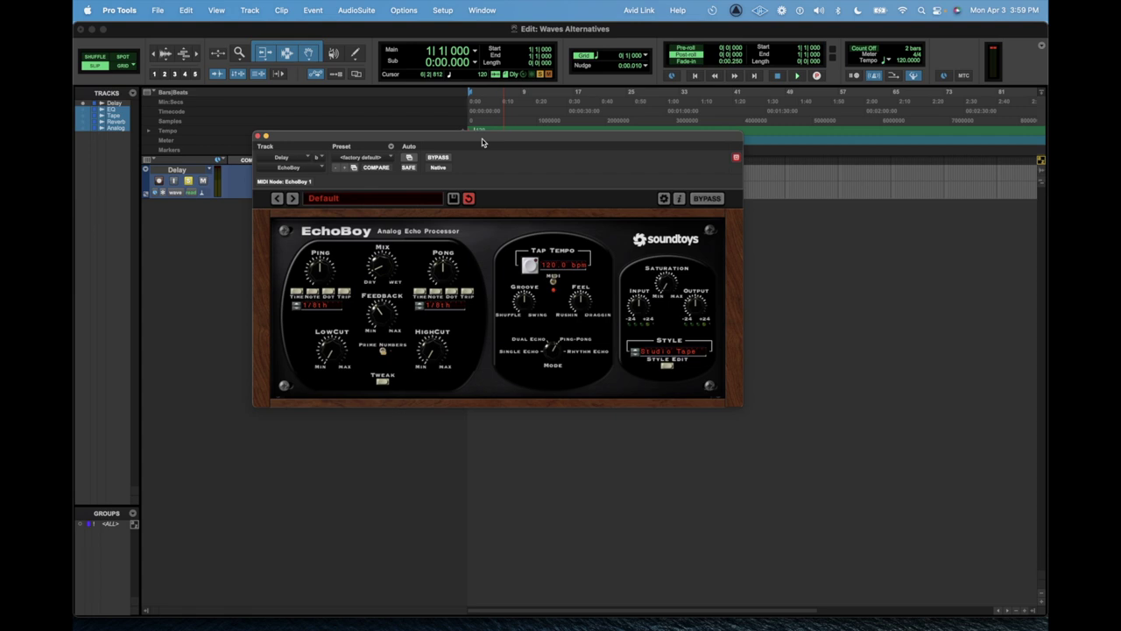
key("super+equal")
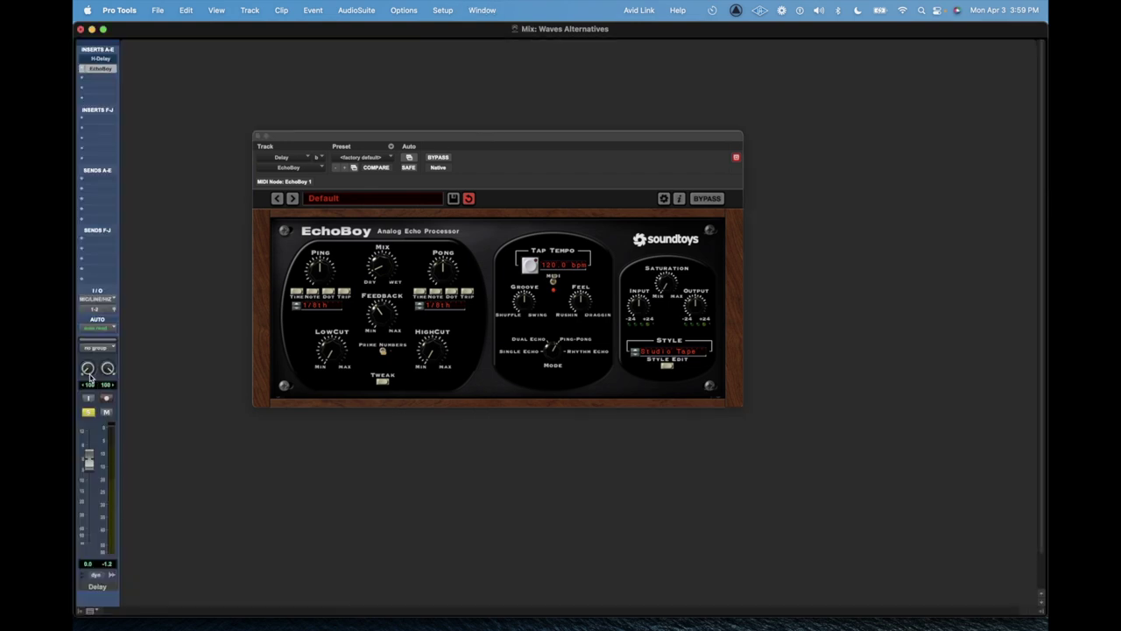
left_click_drag(89, 376, 89, 368)
key("super+equal")
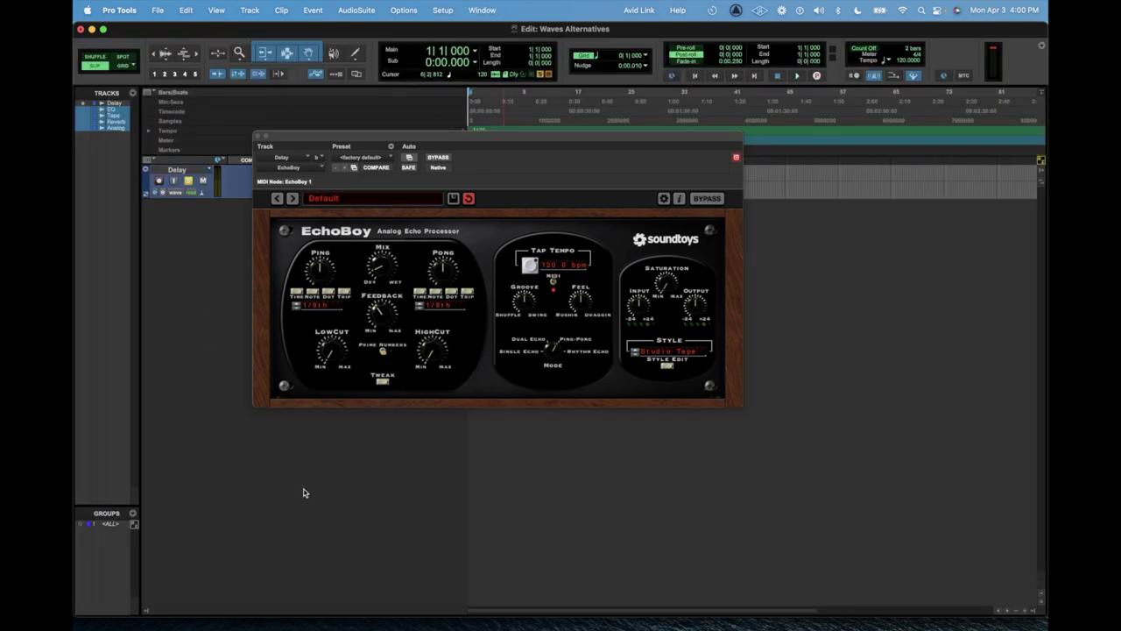
- Step EchoBoy's style through CE-1 Chorus to Analog Chorus
left_click(383, 382)
left_click(383, 382)
left_click_drag(614, 143, 611, 139)
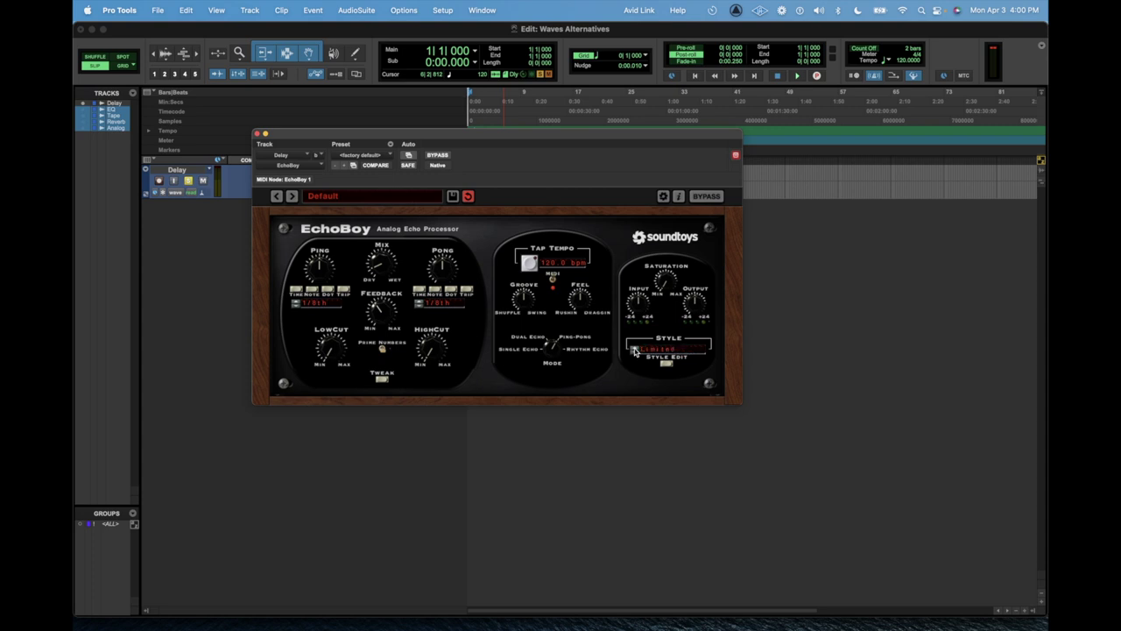
left_click(635, 350)
left_click(635, 350)
left_click(636, 349)
- Load EchoBoy's SuperCompressed Double preset and audition it
left_click(328, 197)
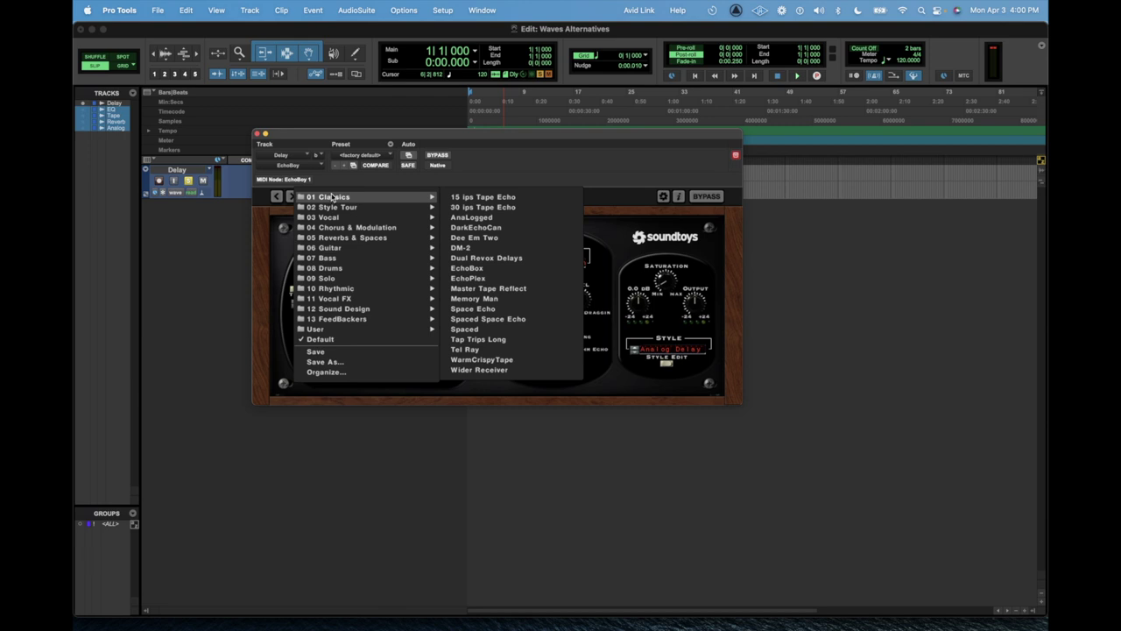
mouse_move(335, 228)
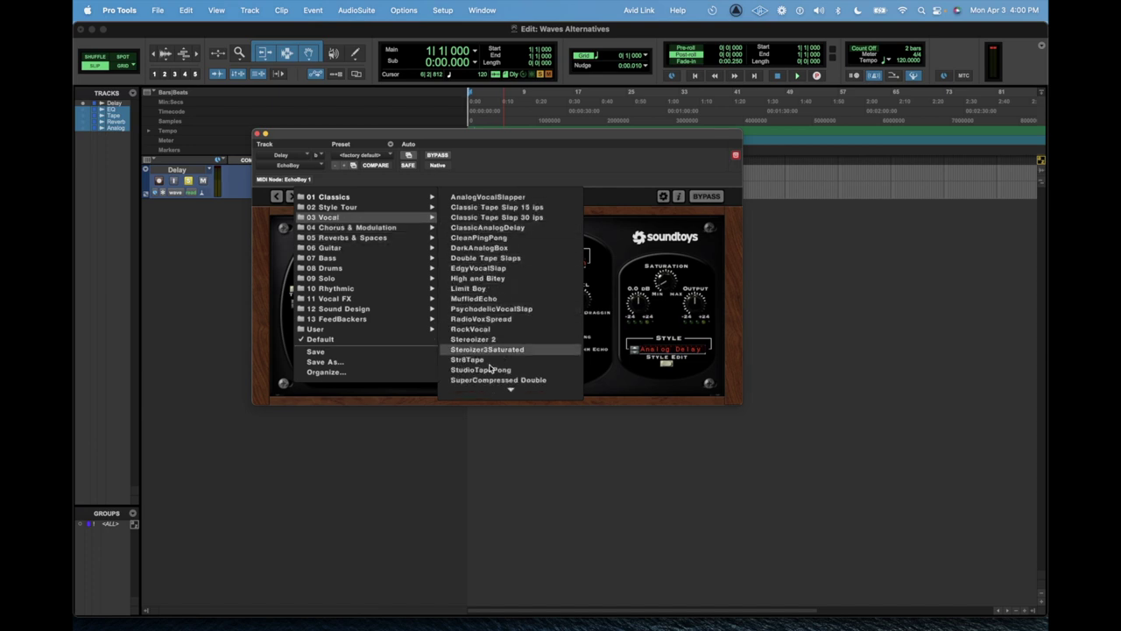
left_click(491, 380)
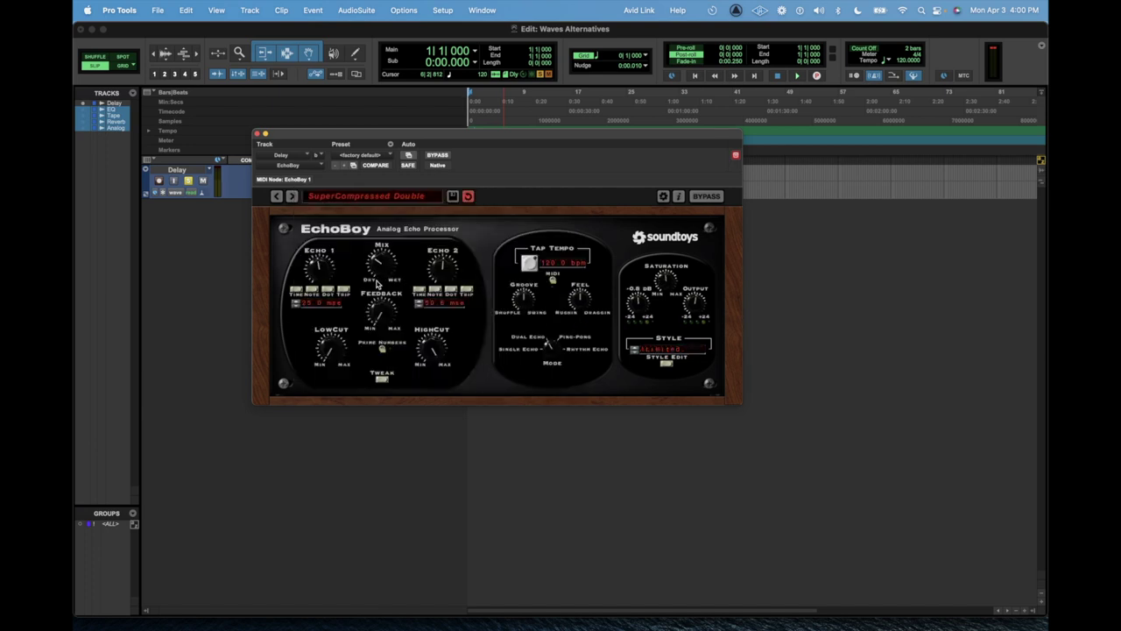
key("space")
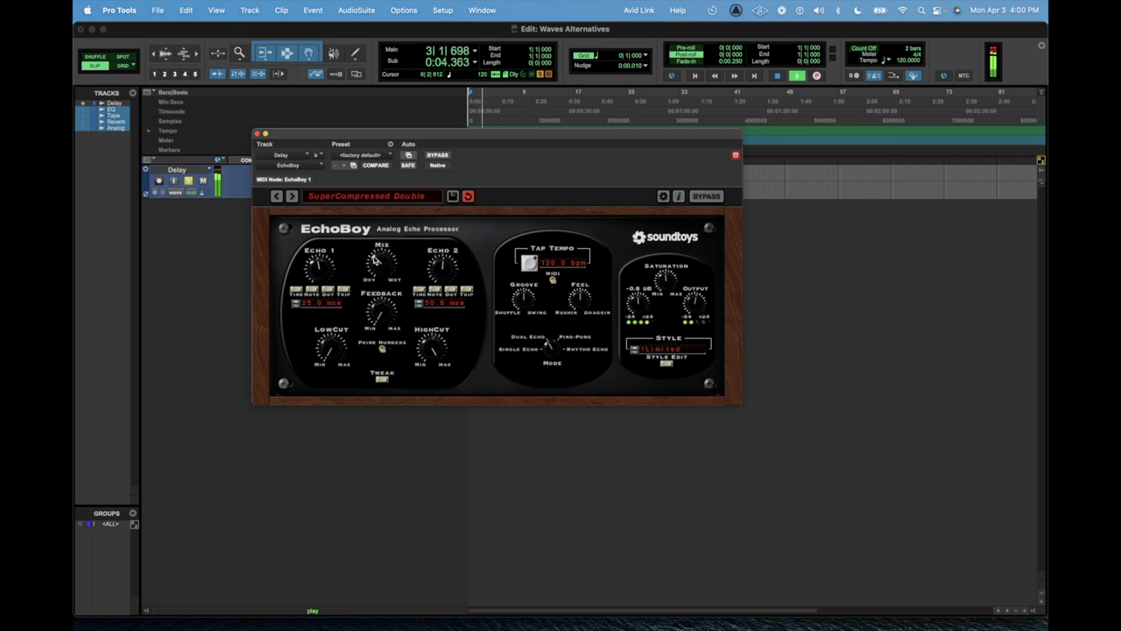
key("space")
left_click(377, 198)
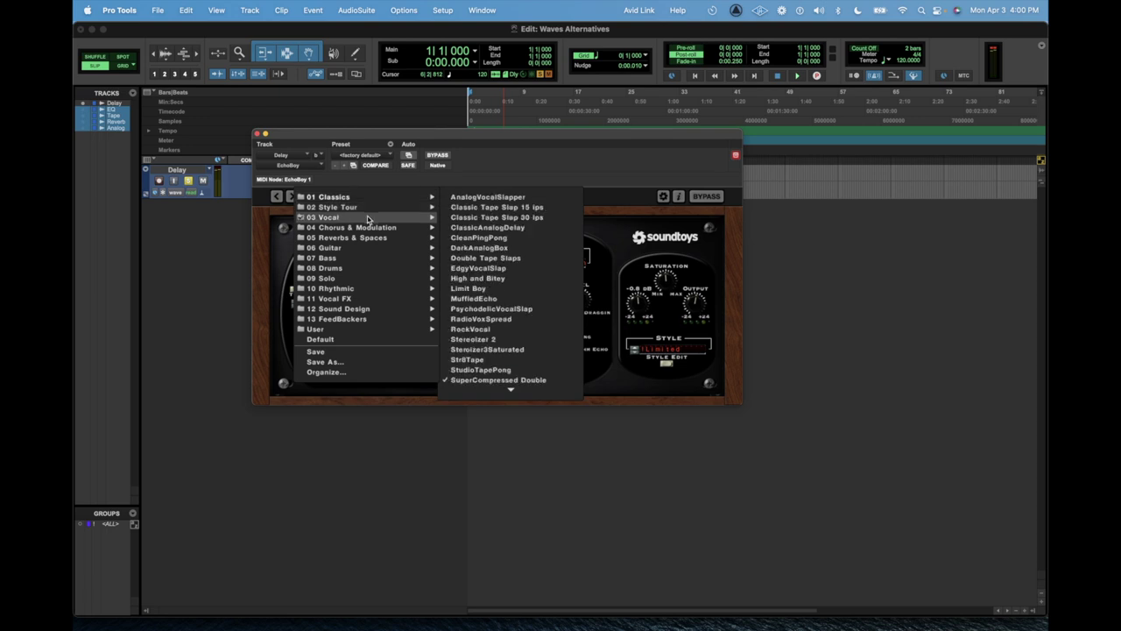
mouse_move(370, 240)
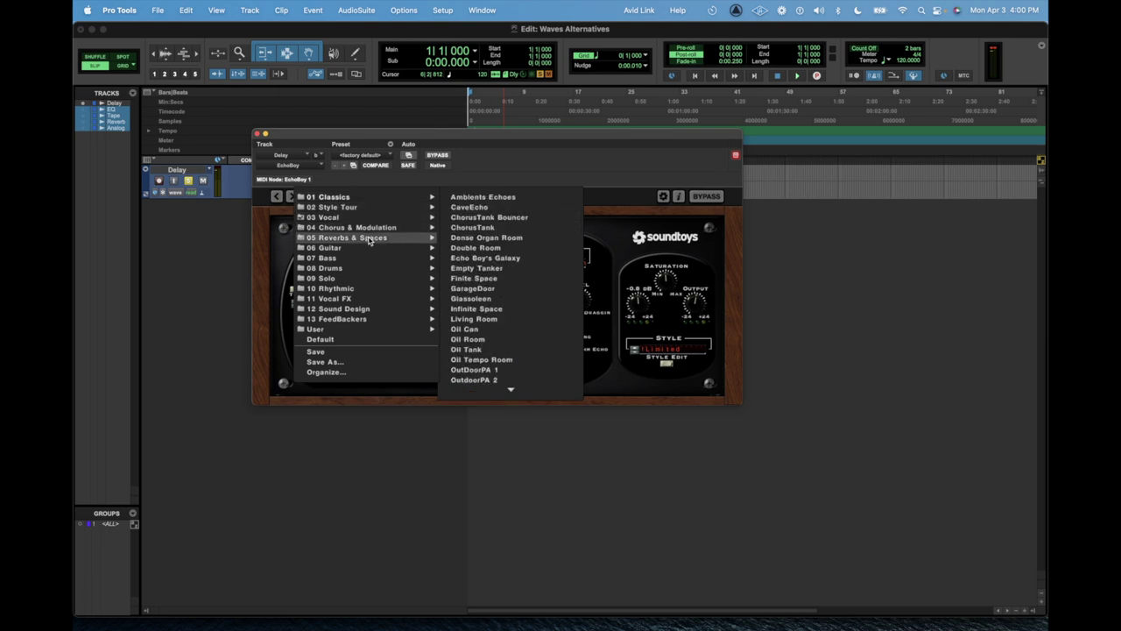
left_click(485, 258)
key("space")
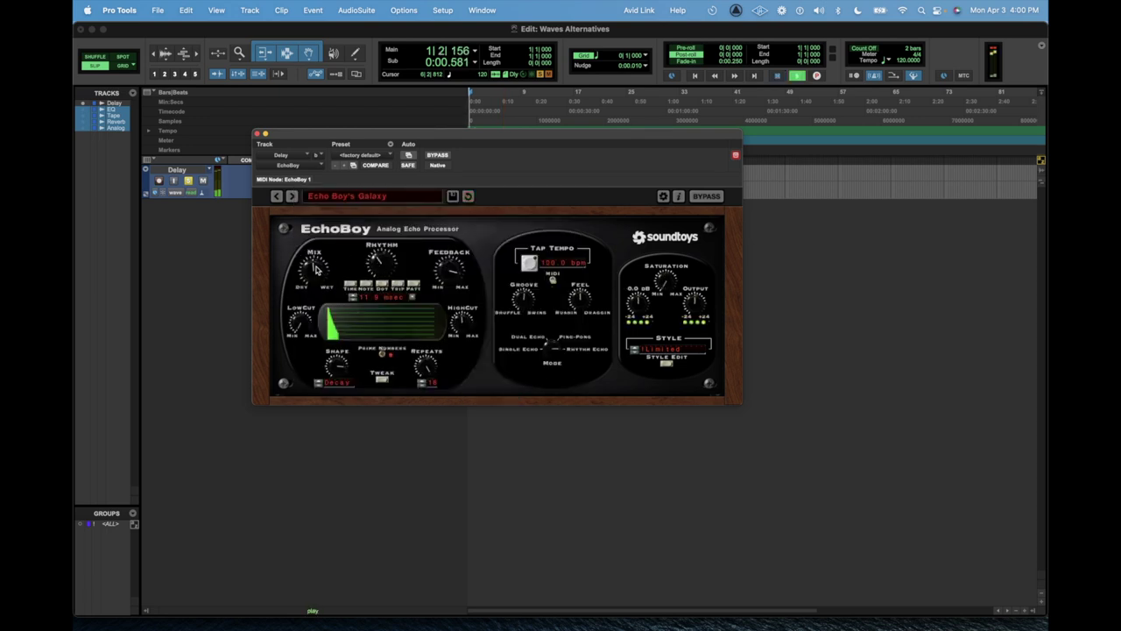
left_click_drag(317, 269, 307, 283)
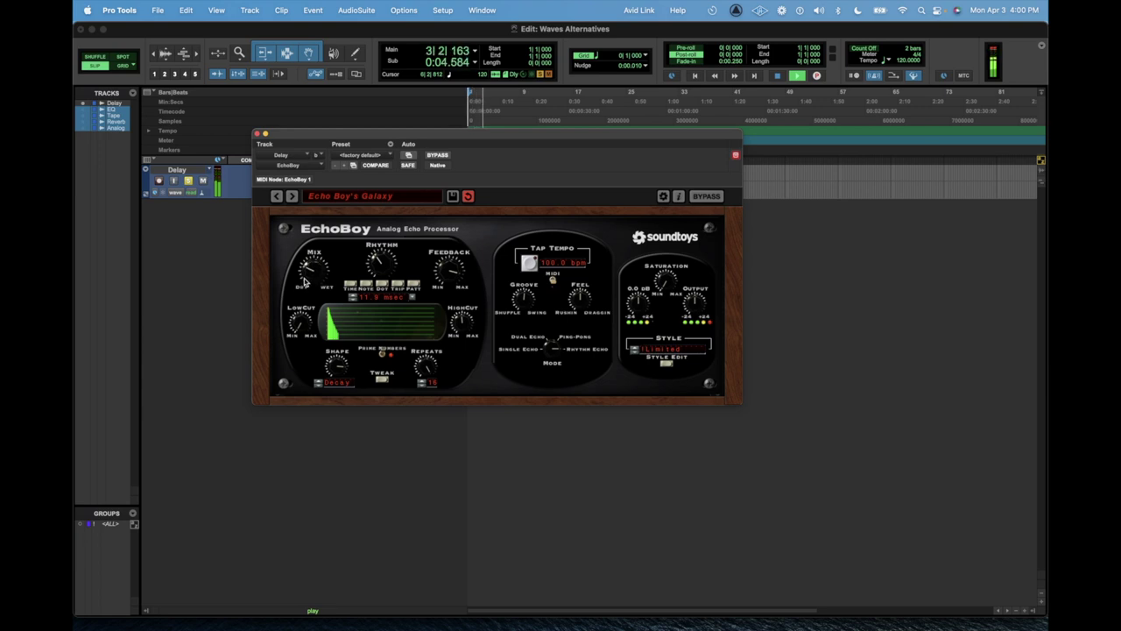
key("space")
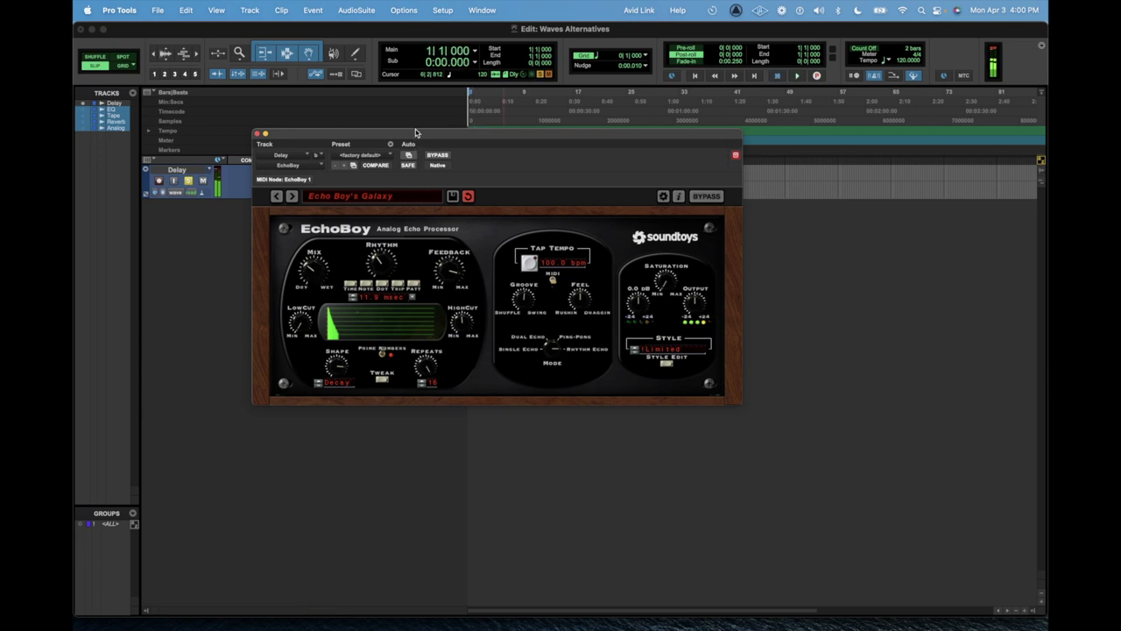
left_click_drag(413, 132, 420, 162)
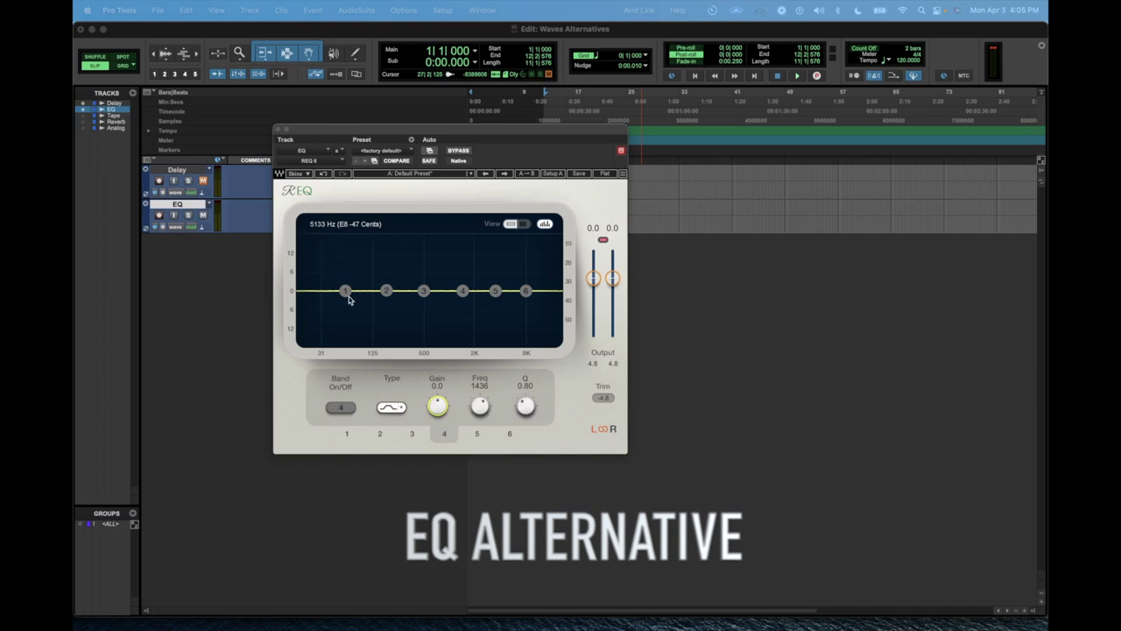
- Check REQ 6 bands 3 through 6 and start playback of the EQ track
left_click(423, 290)
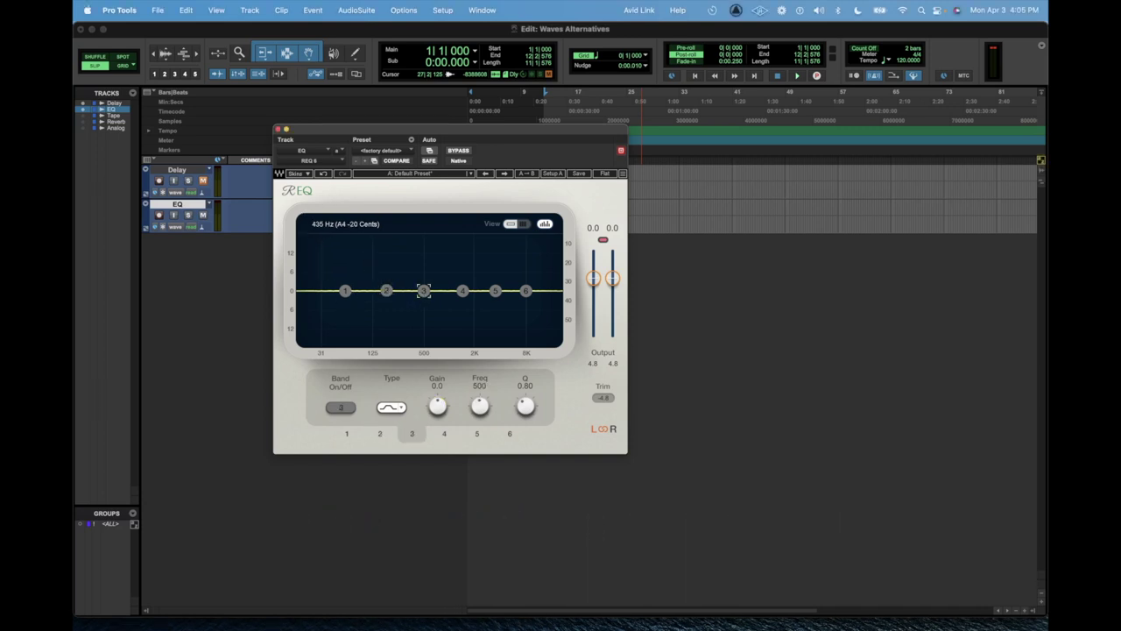
left_click(464, 292)
left_click(497, 292)
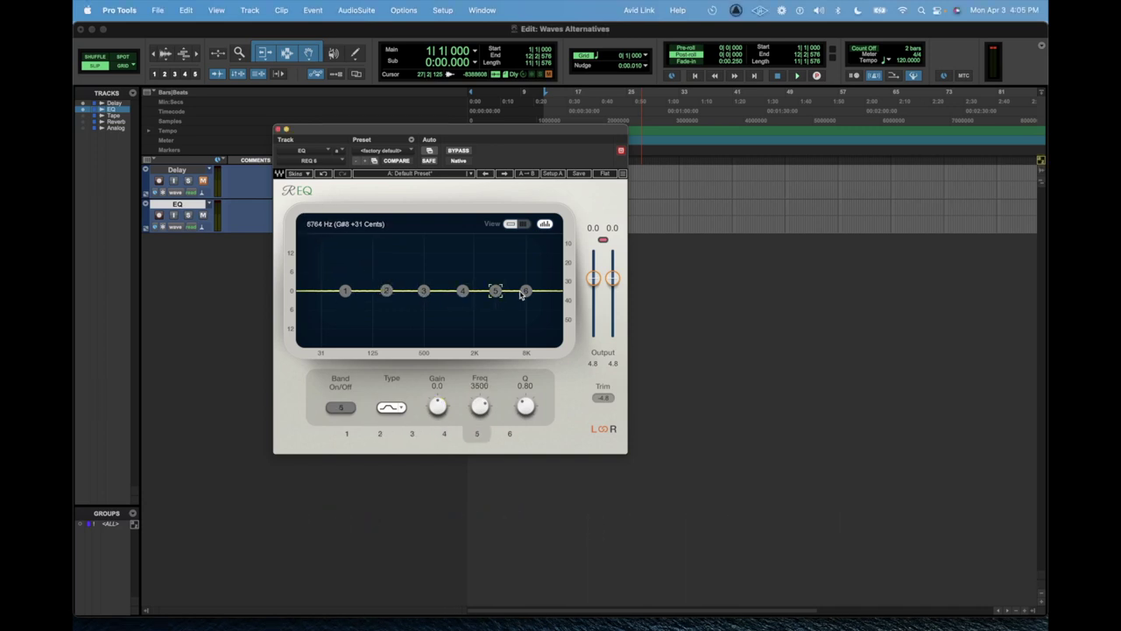
left_click(525, 291)
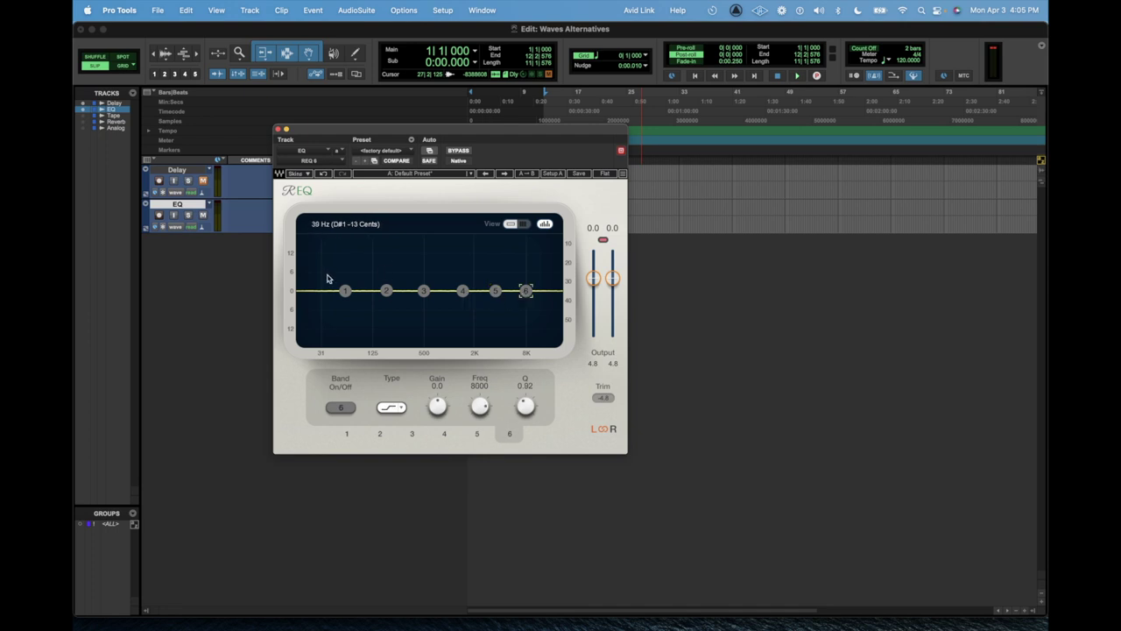
key("space")
- Shape REQ 6 band 4 into a −7.6 dB cut at 3500 Hz with Q about 4.3
left_click(463, 292)
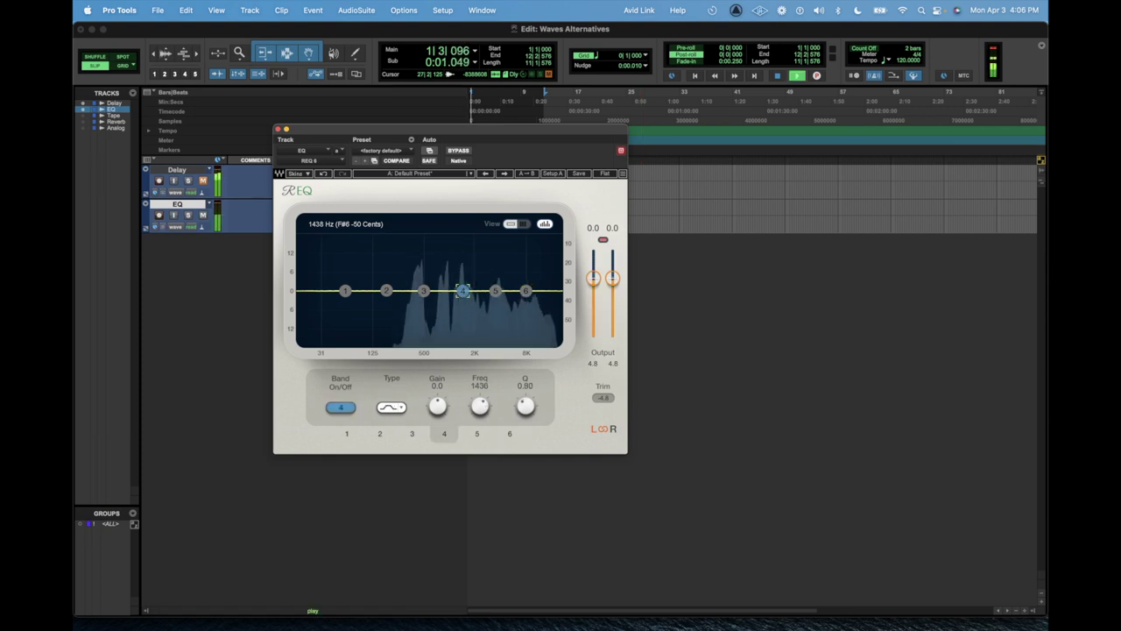
left_click_drag(463, 292, 476, 271)
left_click_drag(526, 405, 526, 372)
left_click_drag(476, 271, 496, 315)
left_click_drag(525, 405, 525, 423)
key("space")
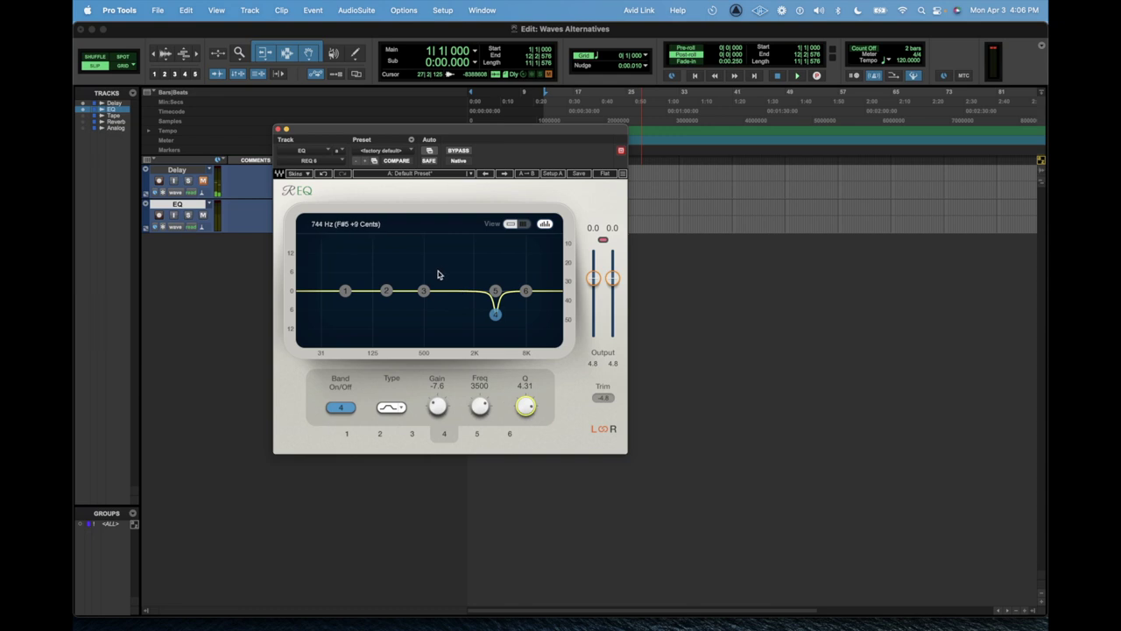
- Close REQ 6, open Pro-Q 3 on the EQ track, and start playback
left_click(277, 130)
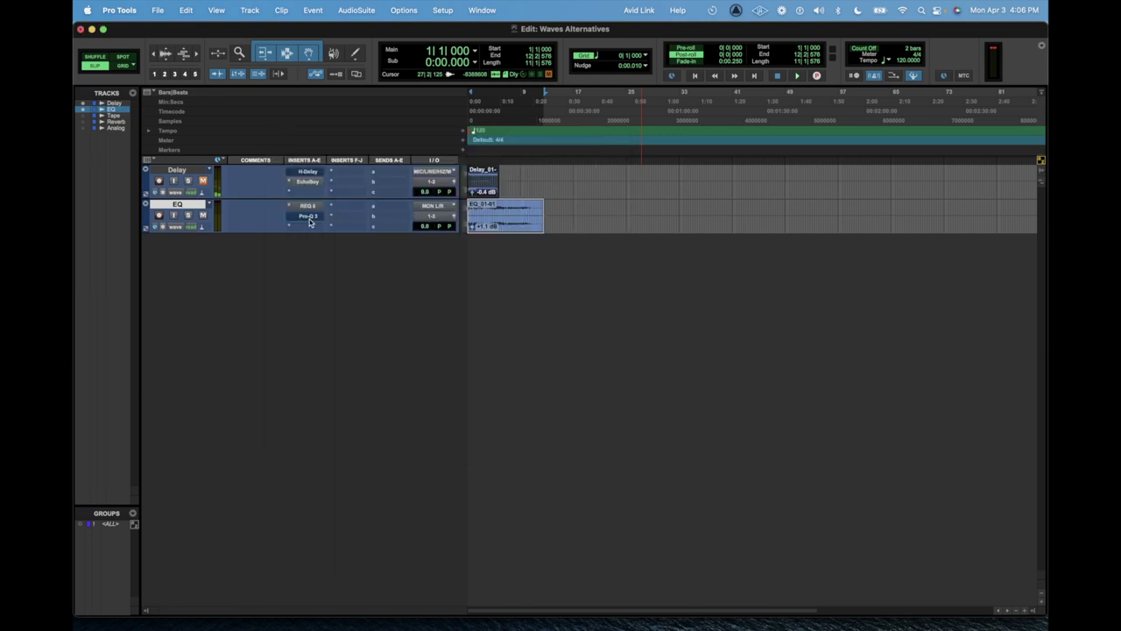
left_click(309, 216)
mouse_move(403, 129)
left_mouse_down()
mouse_move(398, 153)
mouse_move(397, 142)
left_mouse_up()
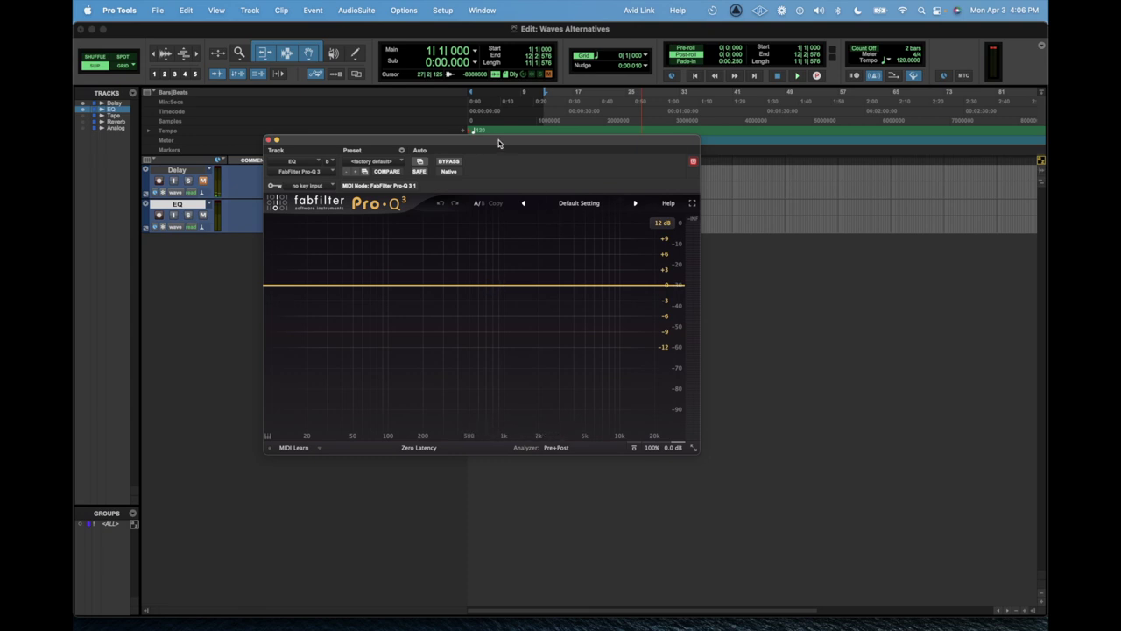
left_click_drag(498, 143, 393, 135)
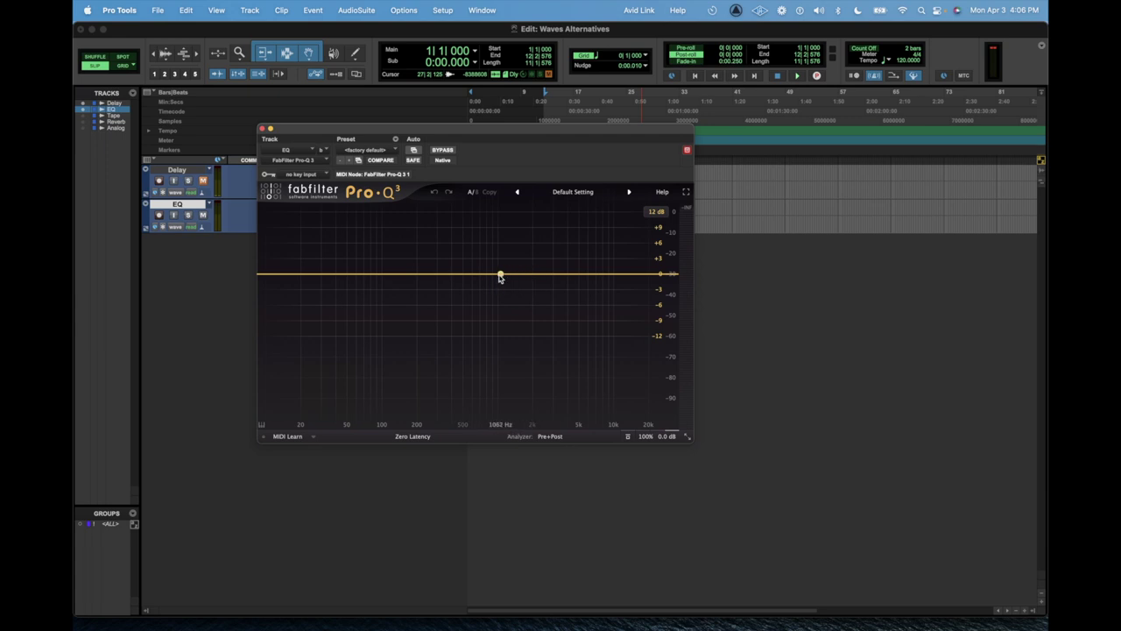
key("space")
- Add a narrow notch near 2.6 kHz, make it dynamic, and raise its gain toward 0 dB
left_click_drag(483, 275, 566, 309)
scroll(534, 243, "up", 10)
right_click(566, 308)
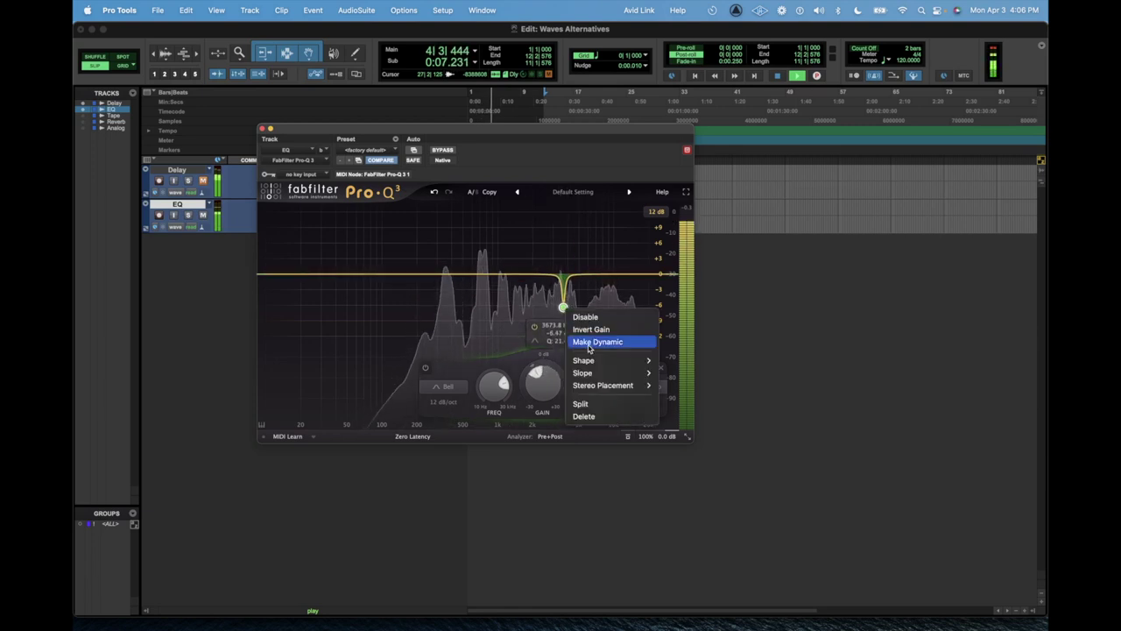
left_click(606, 341)
left_click_drag(542, 377, 541, 362)
- Add a high shelf around 1.9 kHz and a low cut at about 86 Hz
left_click_drag(551, 274, 531, 263)
left_click(294, 273)
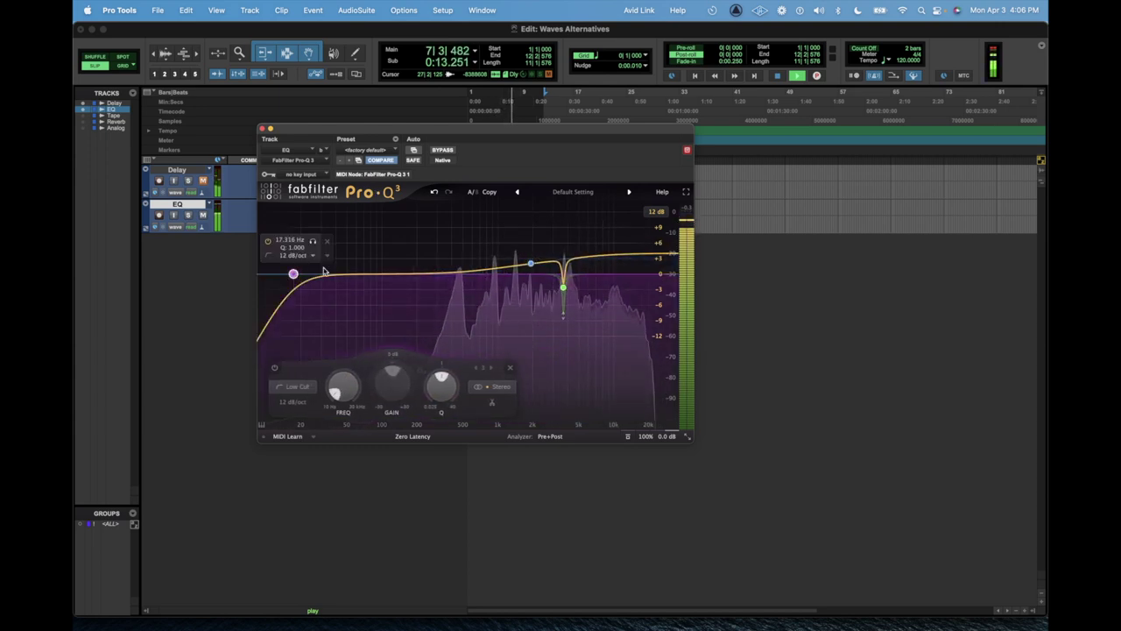
left_click_drag(292, 277, 376, 275)
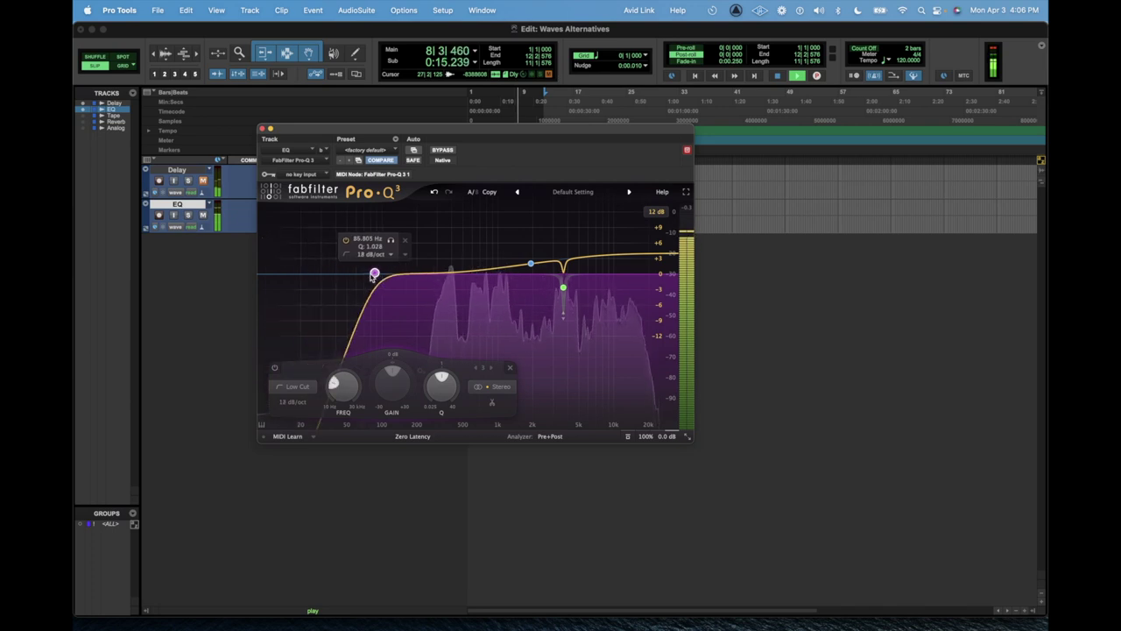
key("space")
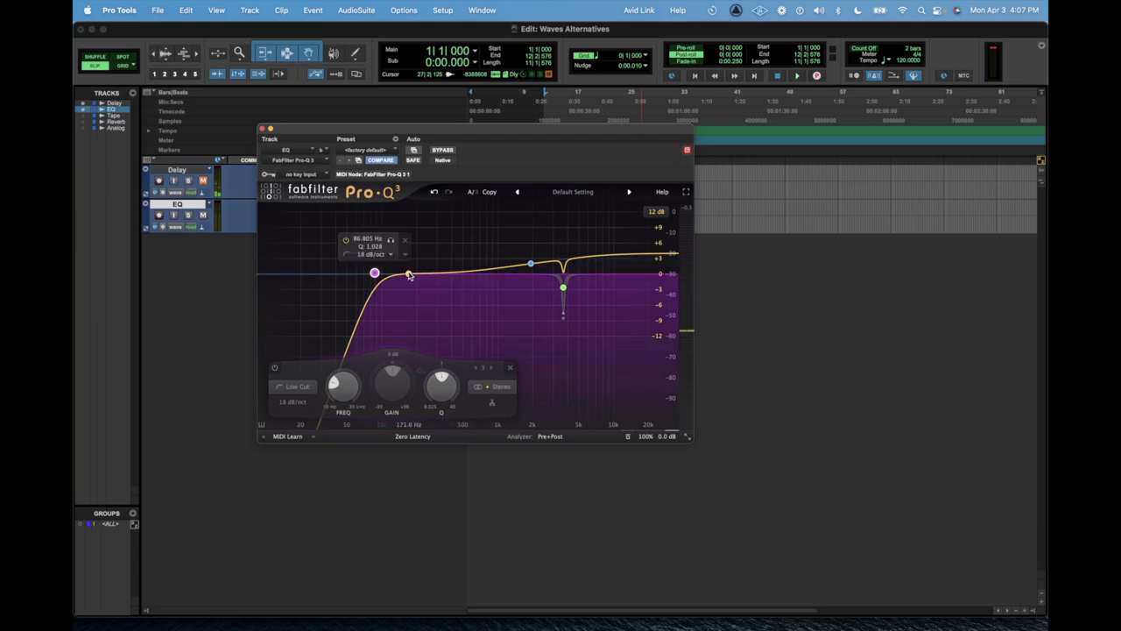
- Add bells at 194 Hz, 340 Hz and 1 kHz plus a 12.6 kHz shelf, making the 1 kHz bell dynamic
left_click(416, 276)
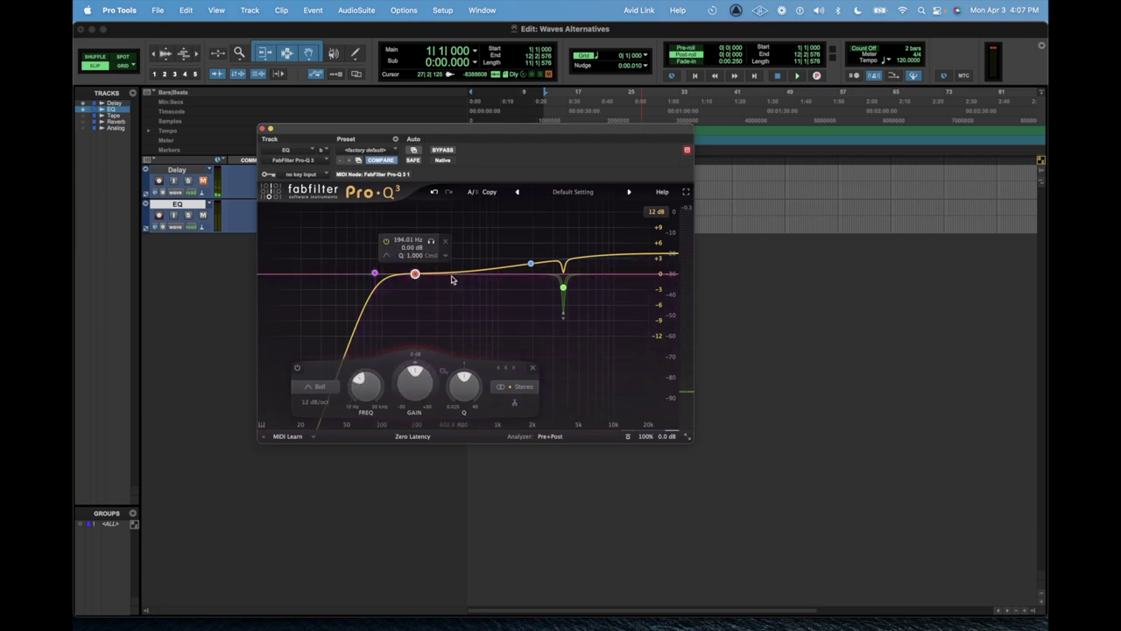
left_click(443, 274)
left_click(500, 265)
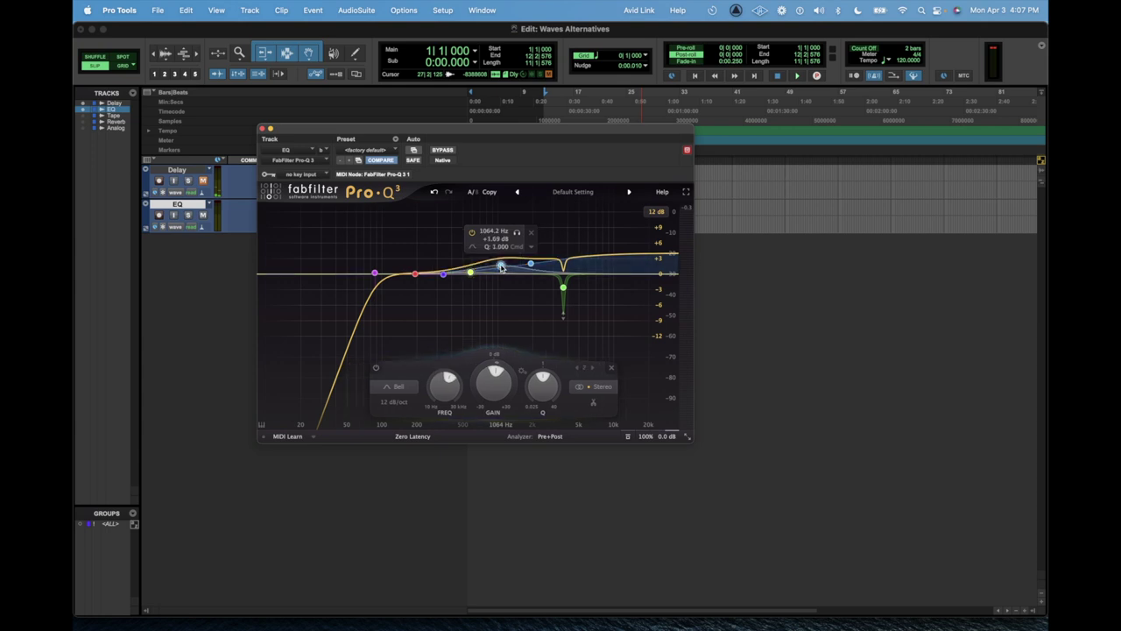
left_click(626, 255)
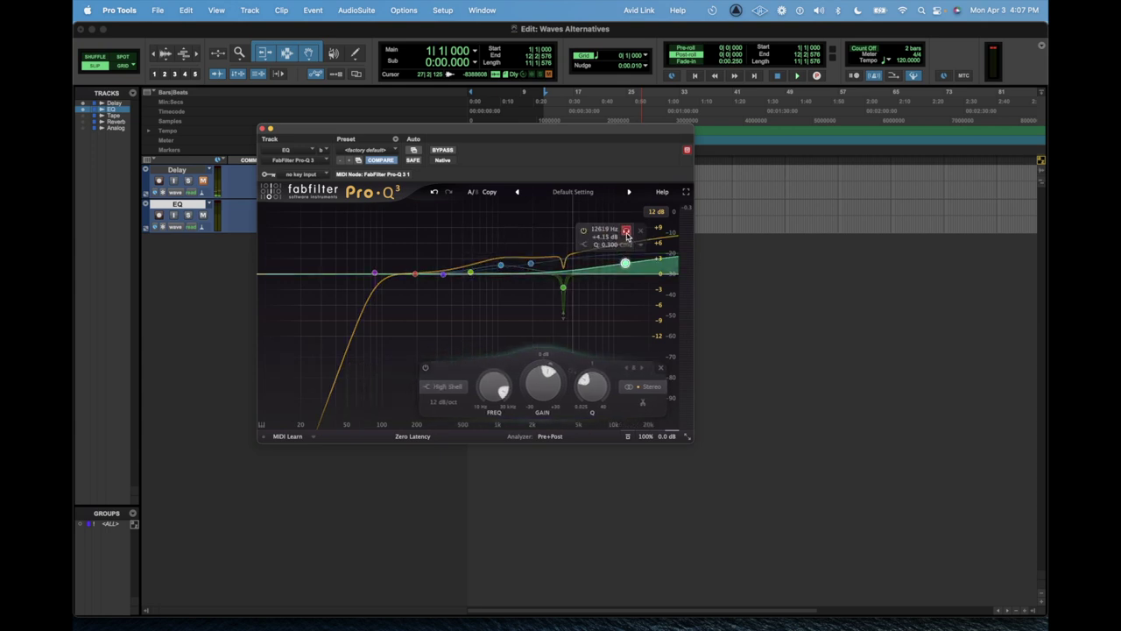
left_click(564, 289)
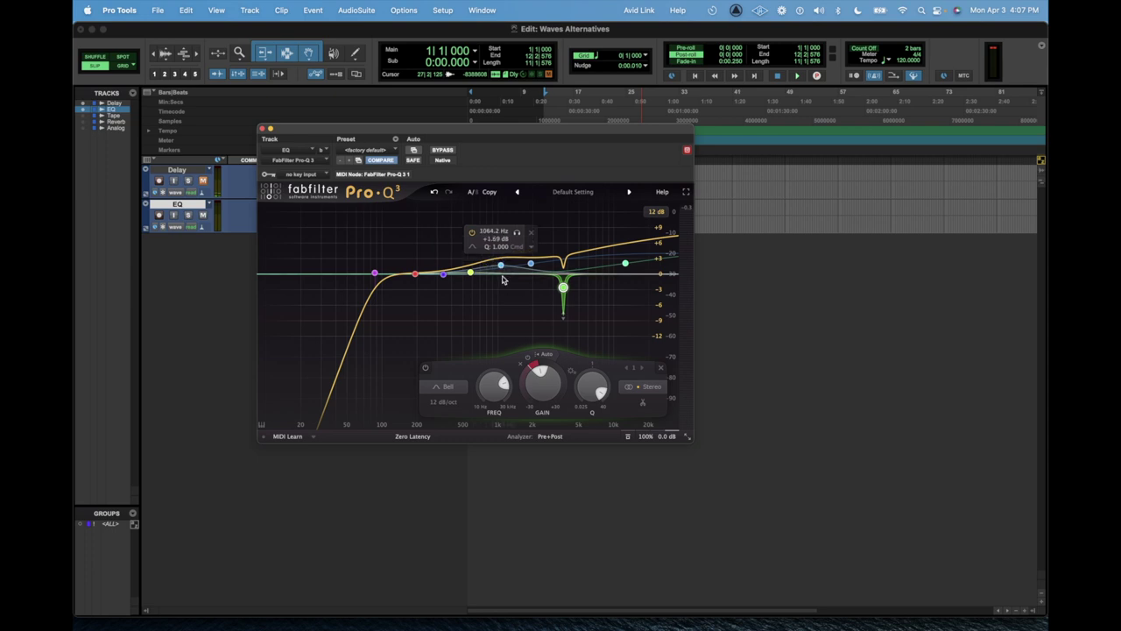
right_click(500, 265)
left_click(514, 299)
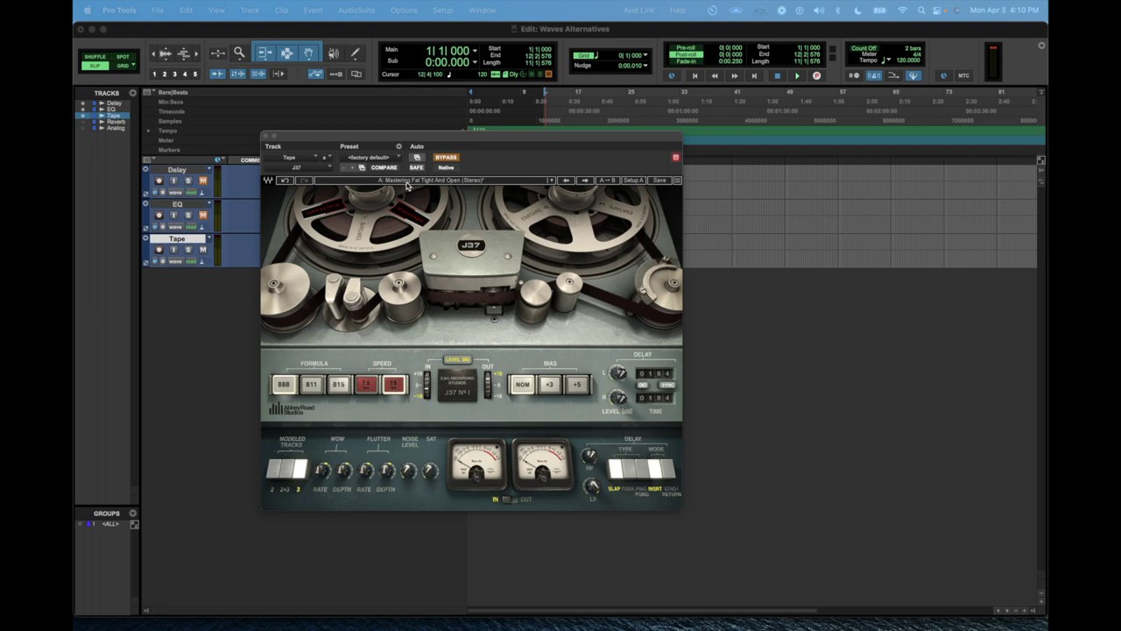
- Un-bypass J37 with its Mastering Fat Tight And Open preset and audition the Tape track
left_click(447, 158)
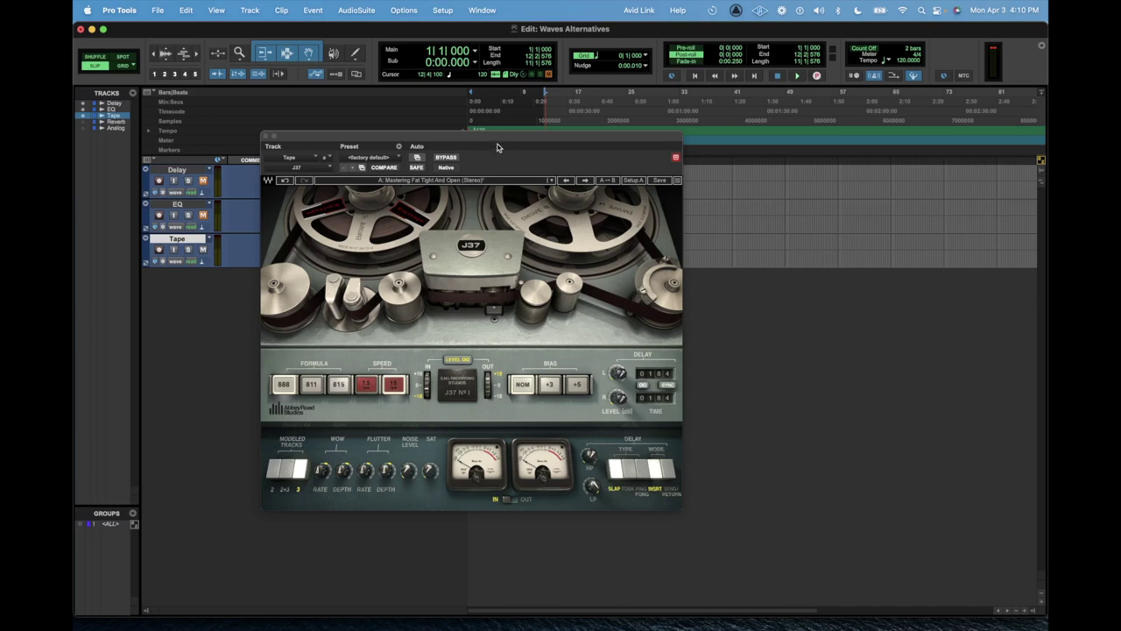
key("space")
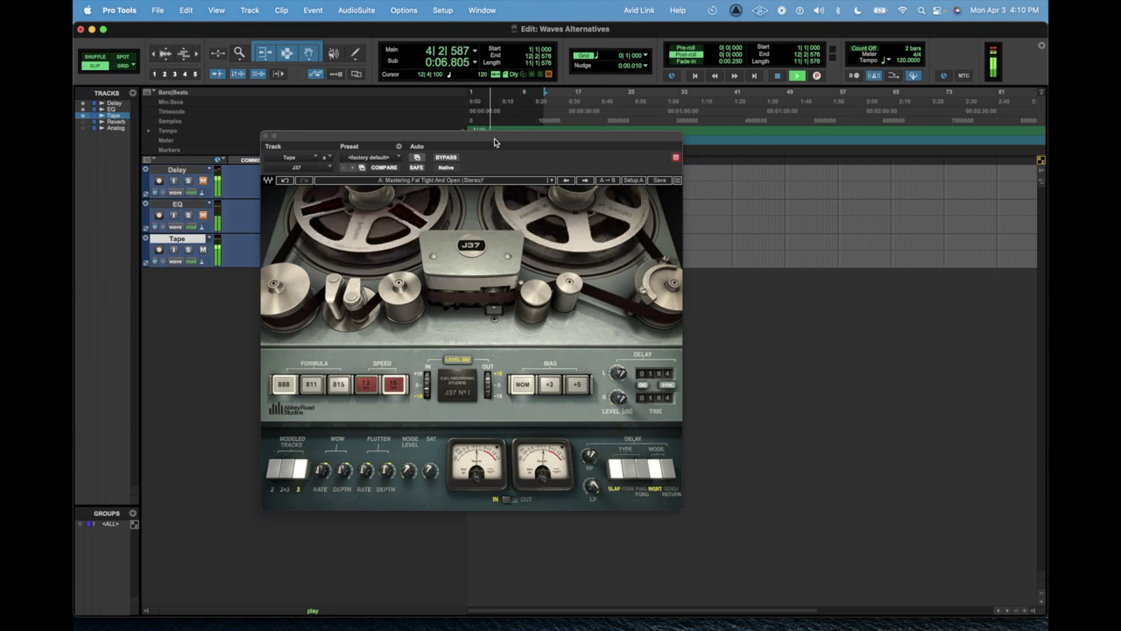
key("space")
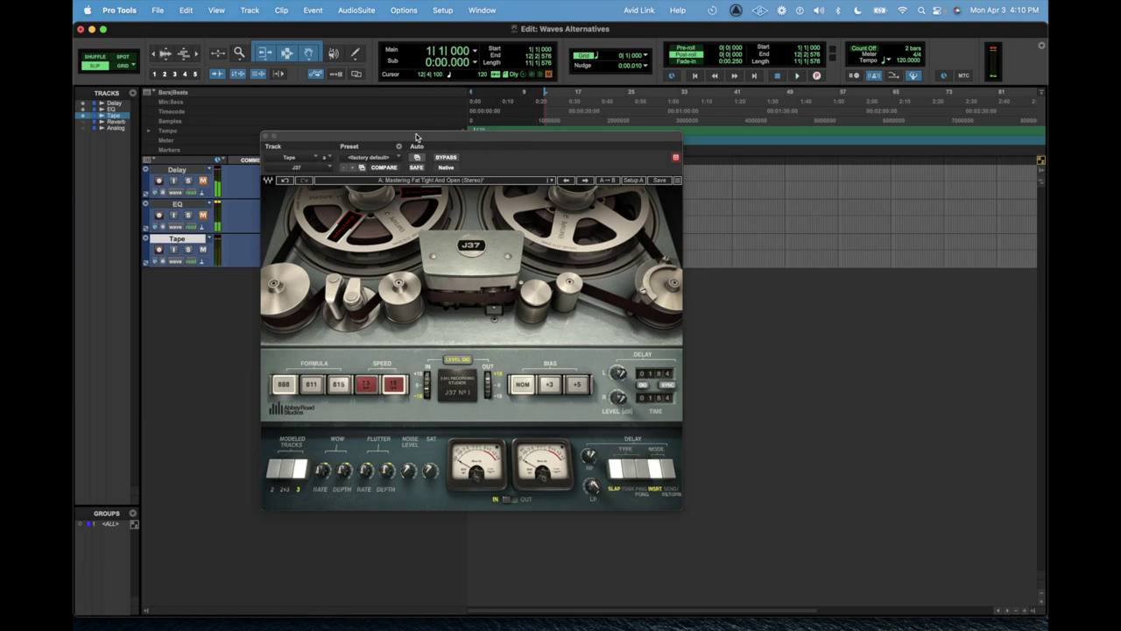
left_click_drag(382, 138, 440, 129)
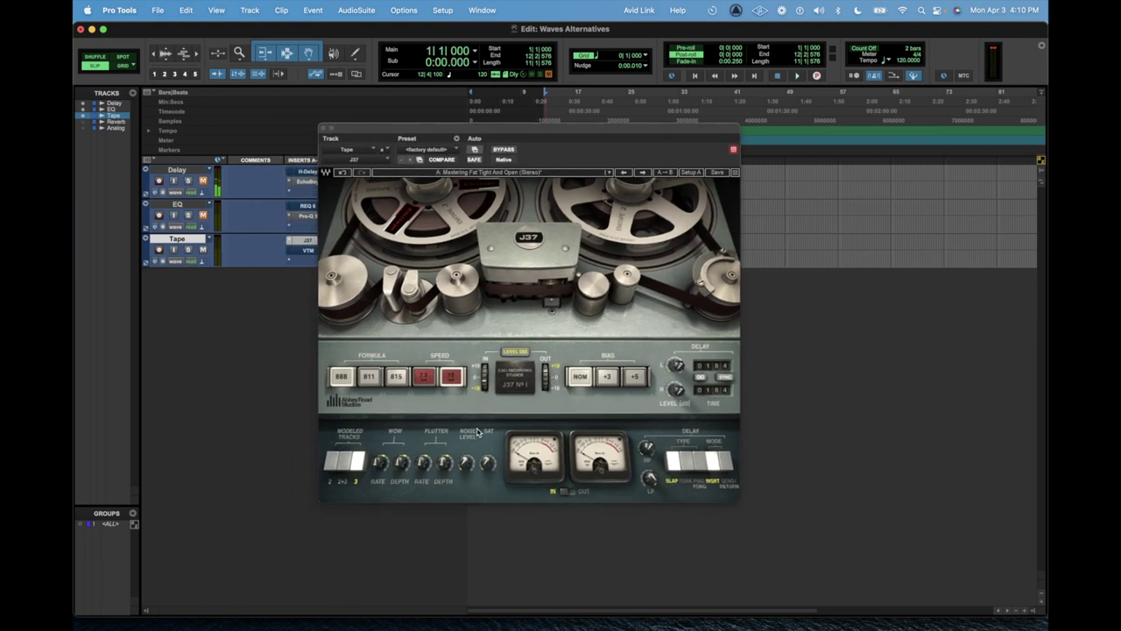
- Bypass J37 on the Tape track and open the VTM plugin instead
left_click(308, 242, "super")
left_click(305, 252)
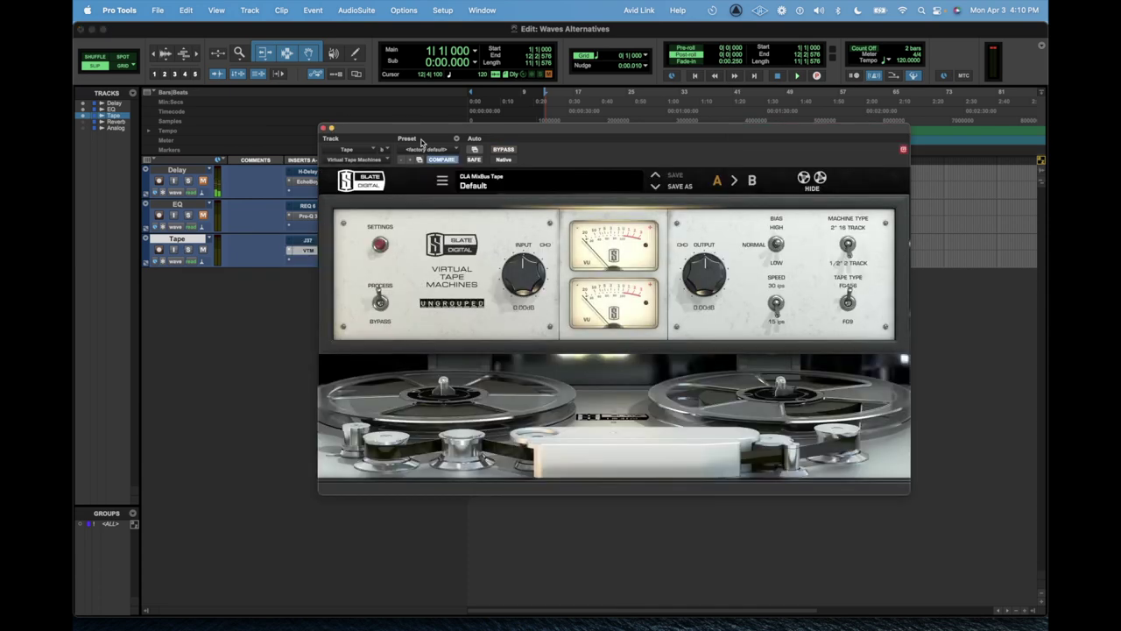
left_click_drag(469, 132, 349, 118)
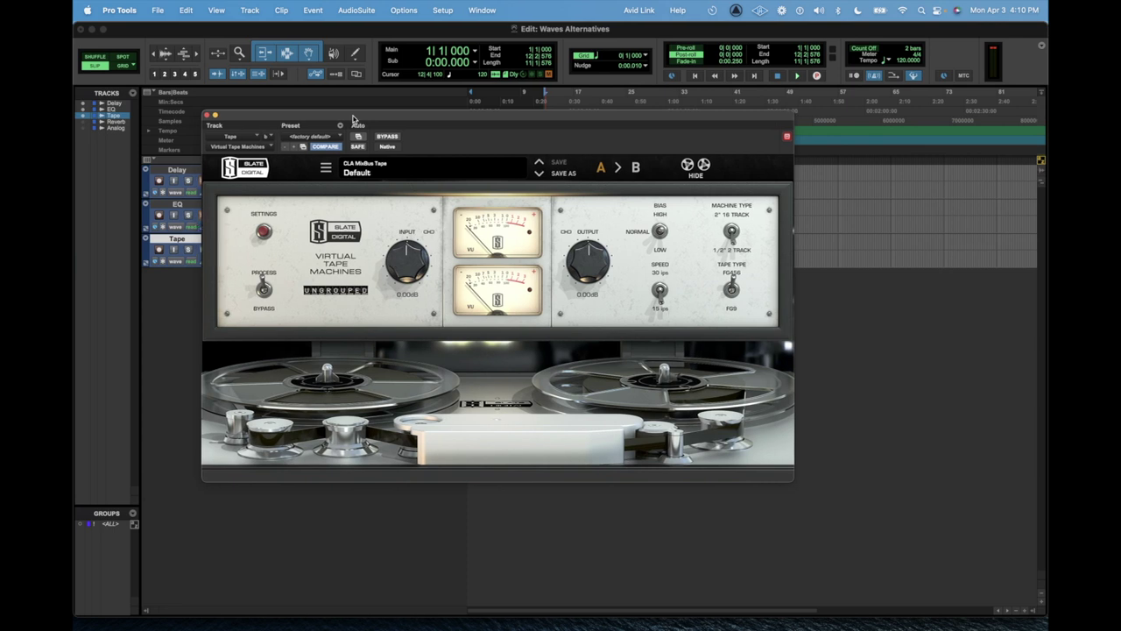
left_click_drag(348, 119, 346, 124)
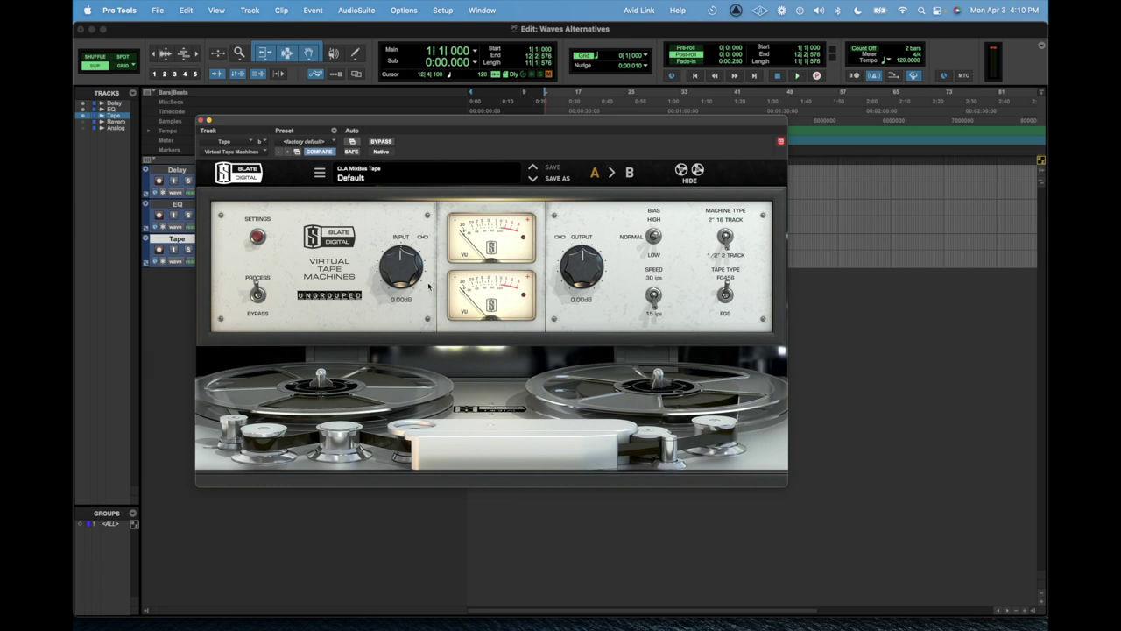
- Raise the VTM input from +1.50 dB a little higher, then stop playback
left_click_drag(407, 278, 406, 280)
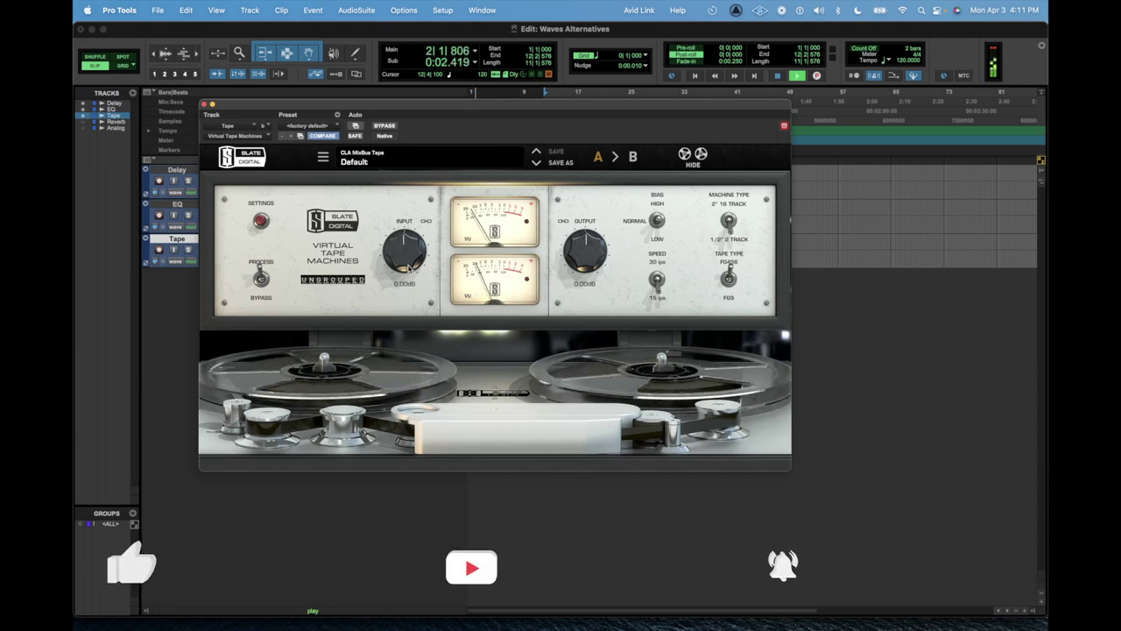
left_click_drag(408, 271, 406, 264)
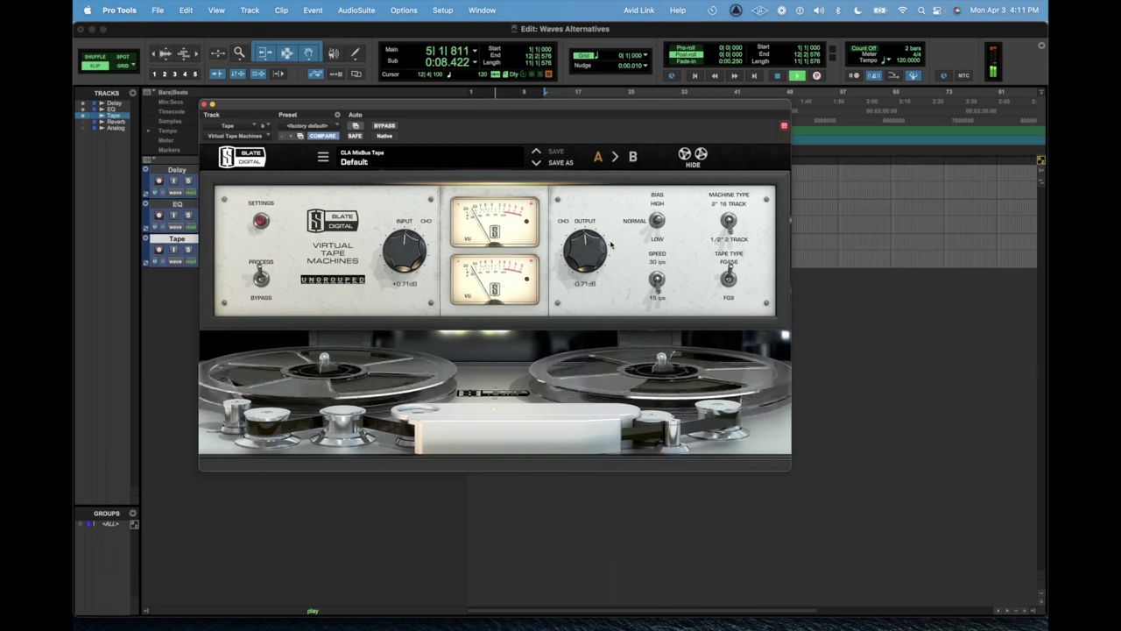
key("space")
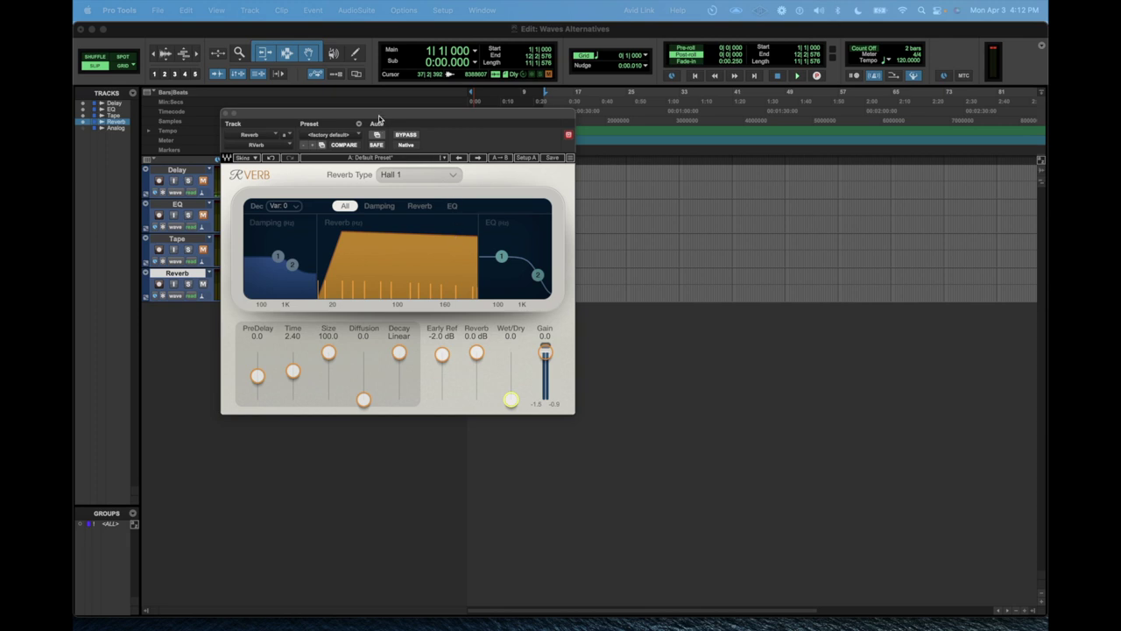
- Raise R-Verb's Wet/Dry mix to 31.6 on the Reverb track while auditioning
left_click_drag(378, 119, 393, 125)
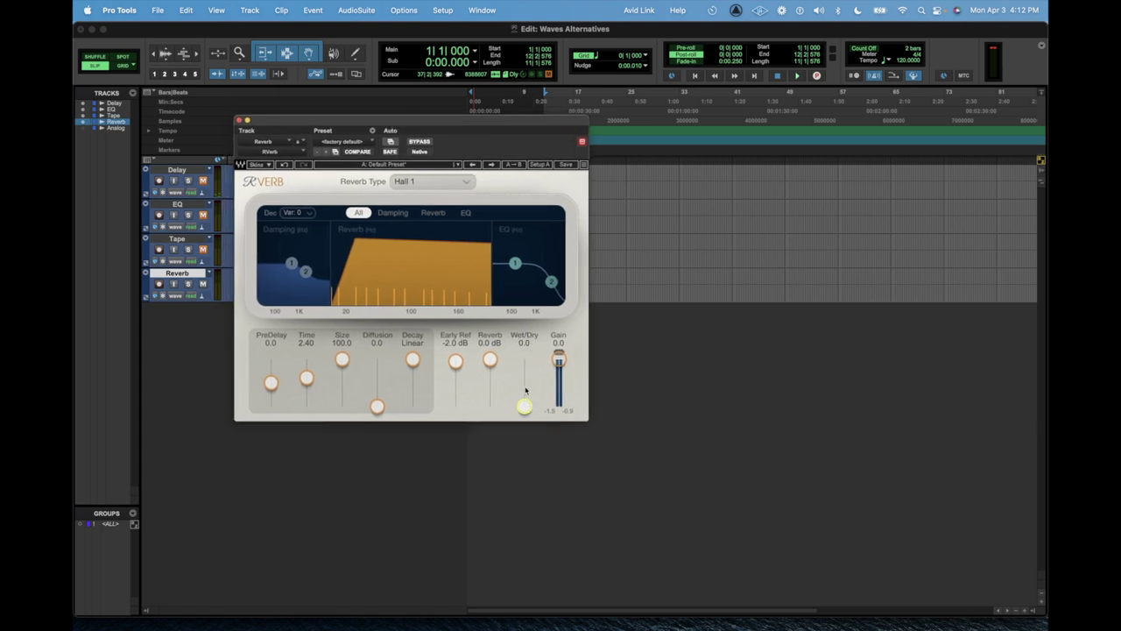
key("space")
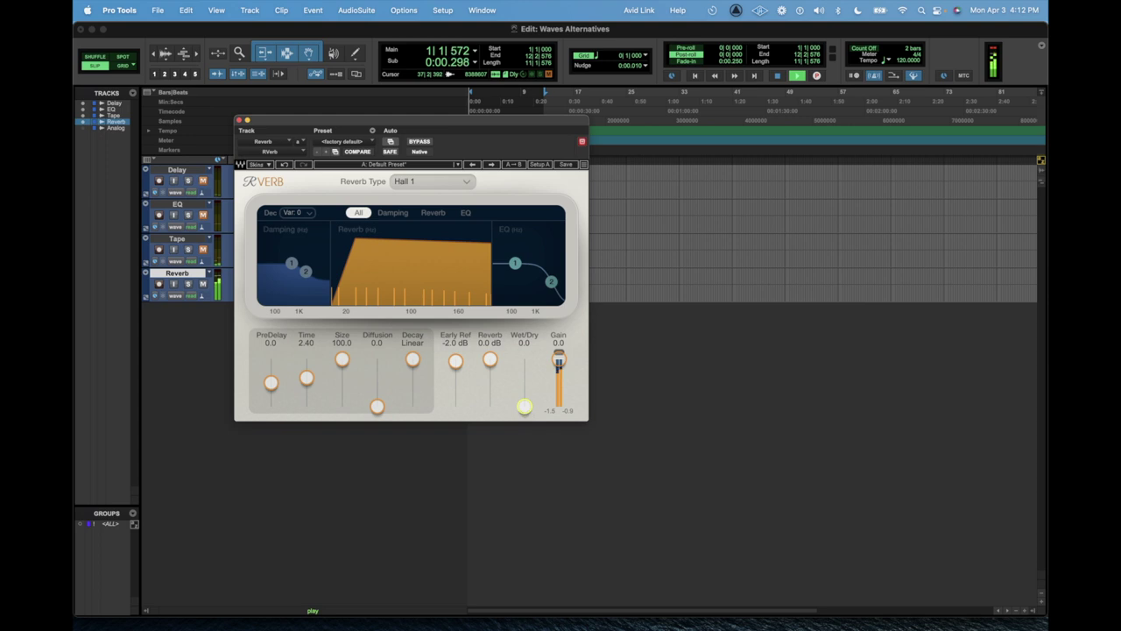
left_click_drag(524, 407, 524, 392)
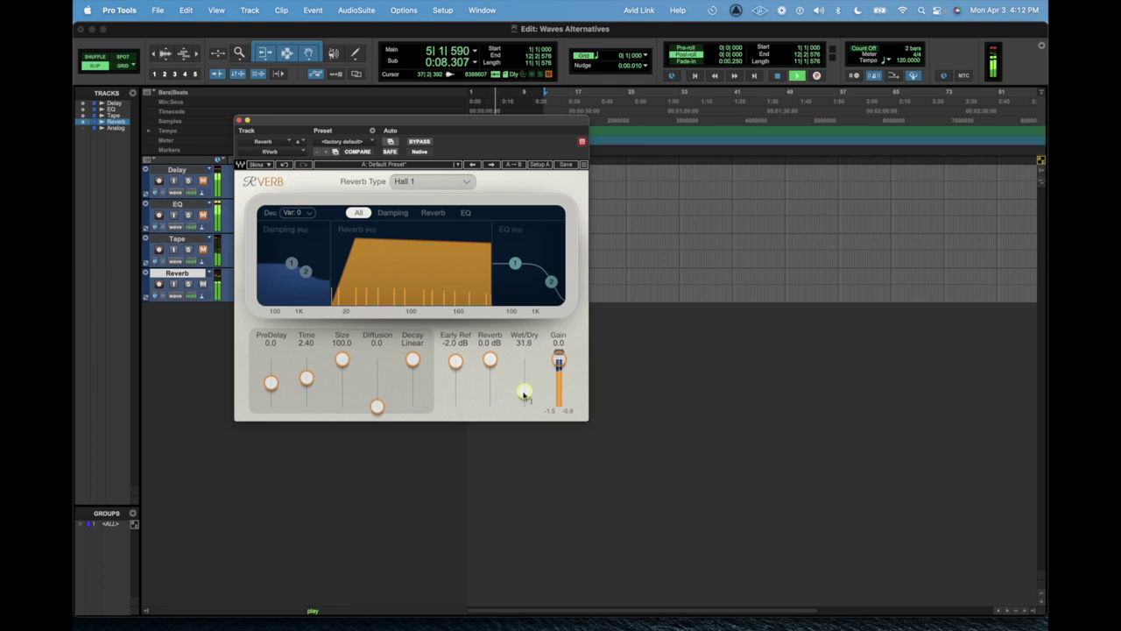
key("space")
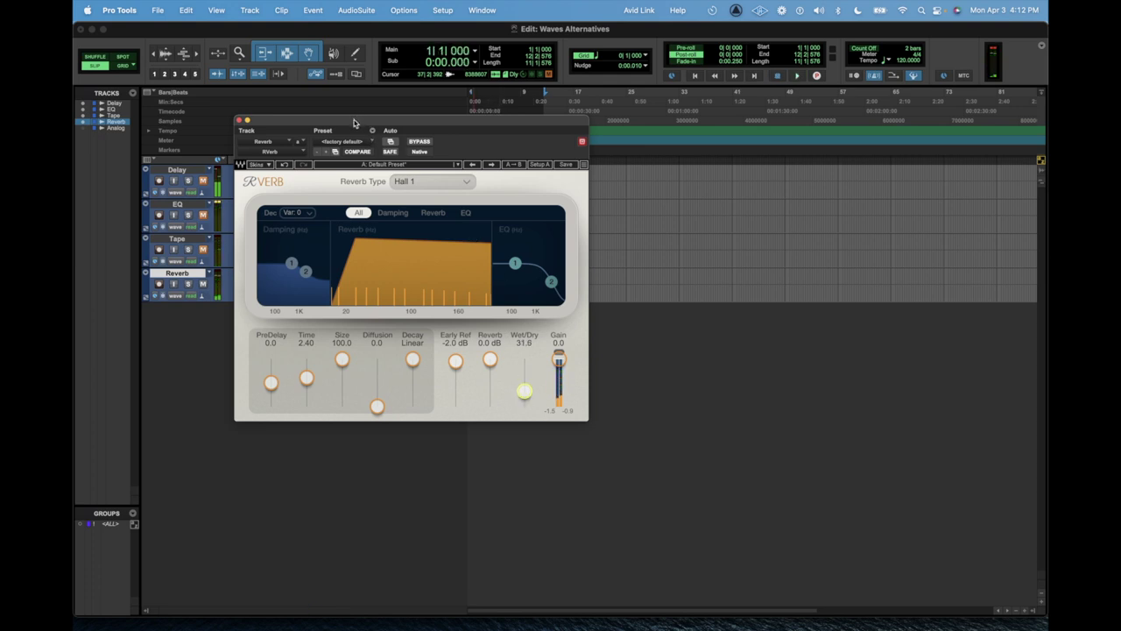
left_click_drag(366, 120, 497, 122)
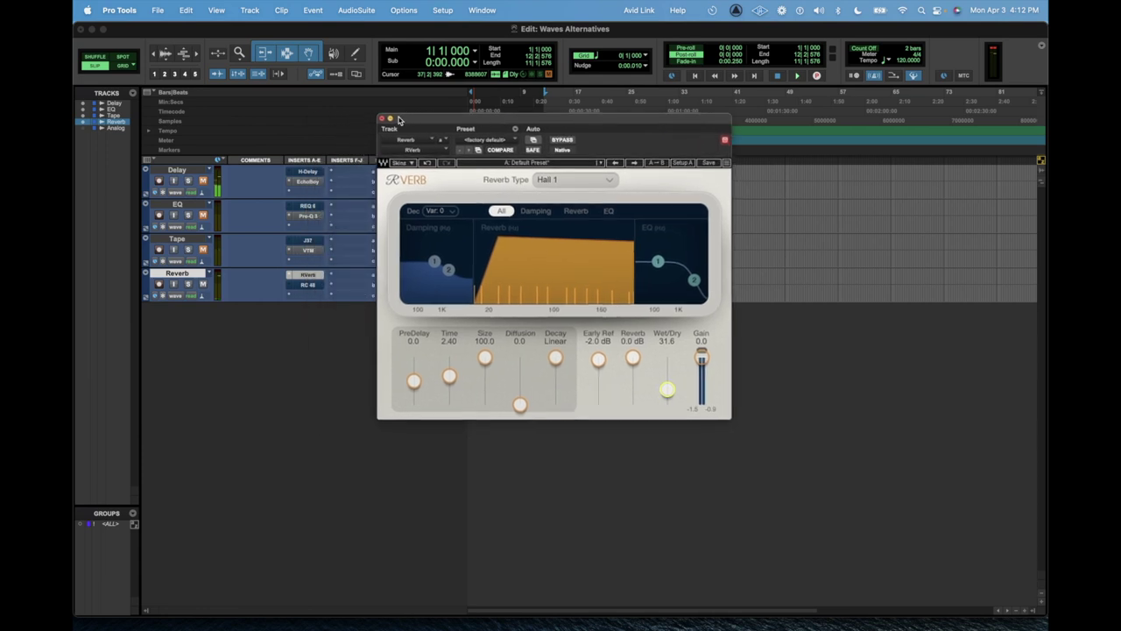
- Close R-Verb and open the RC 48 reverb on the Reverb track
left_click(382, 118)
left_click_drag(303, 280, 307, 285)
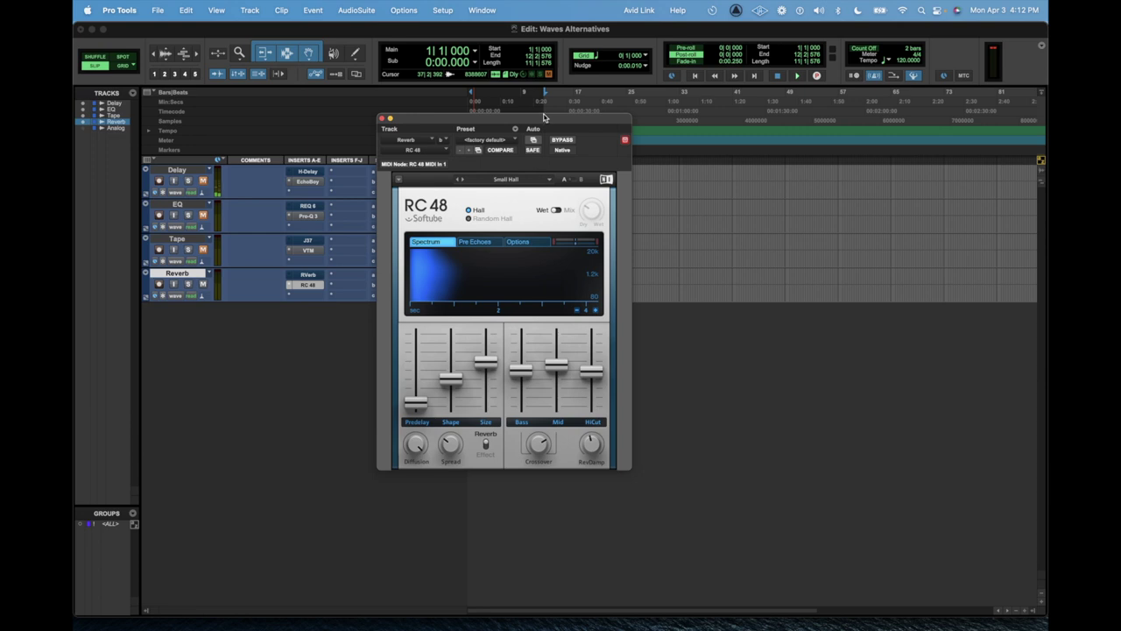
left_click_drag(543, 116, 494, 120)
- Load RC 48's Medium > Piano Large Recital preset and play the session
left_click(454, 183)
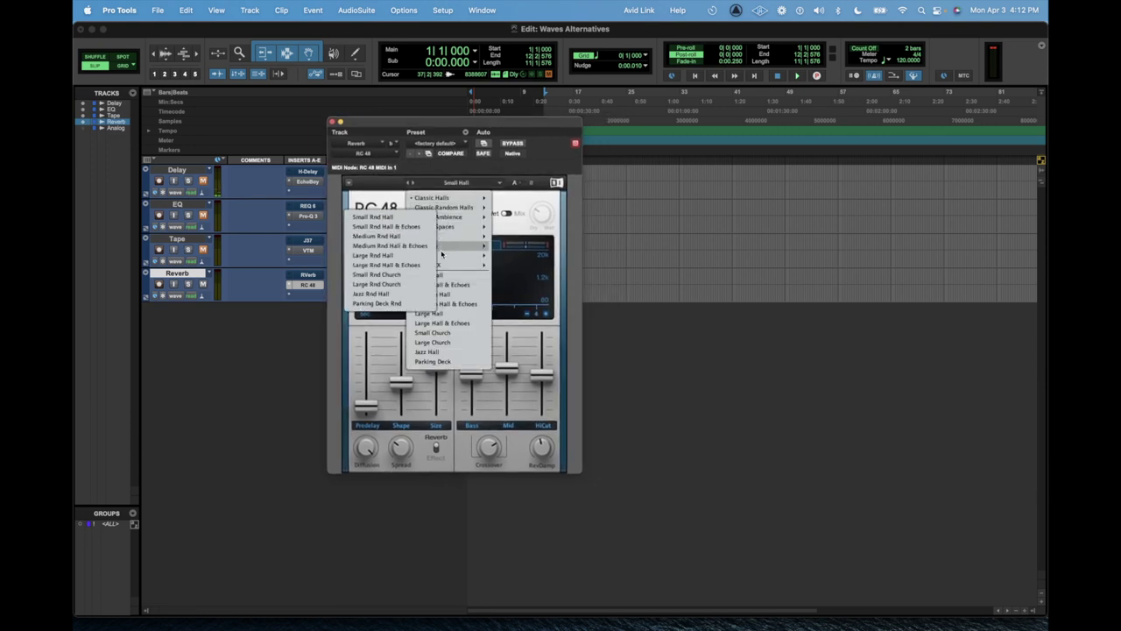
mouse_move(436, 255)
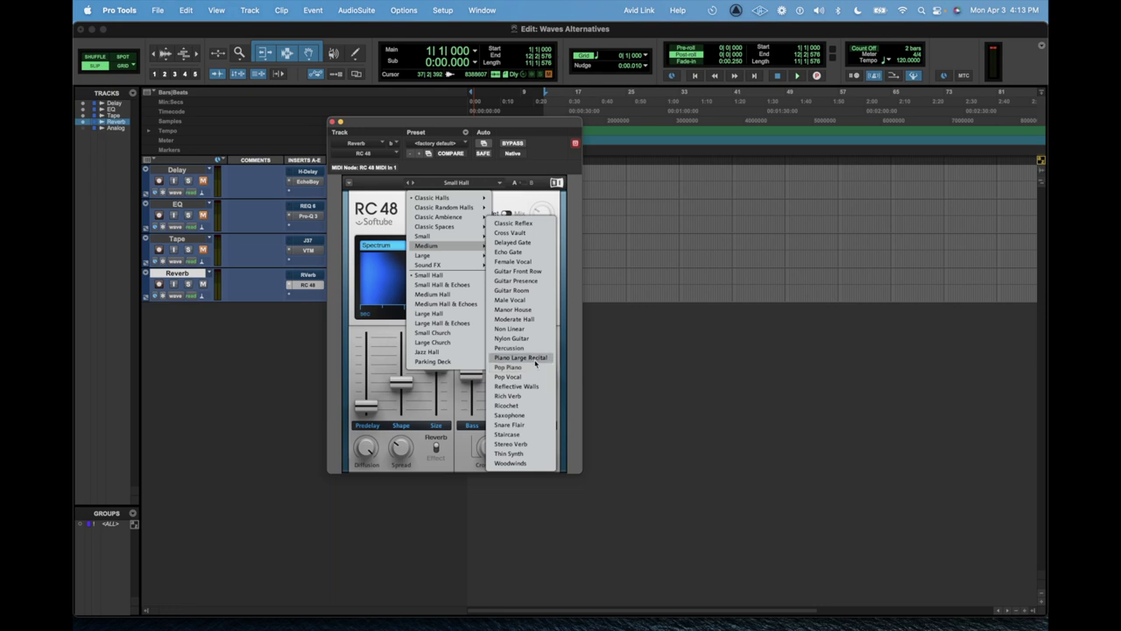
left_click(535, 359)
mouse_move(526, 127)
left_mouse_down()
mouse_move(576, 154)
mouse_move(536, 120)
left_mouse_up()
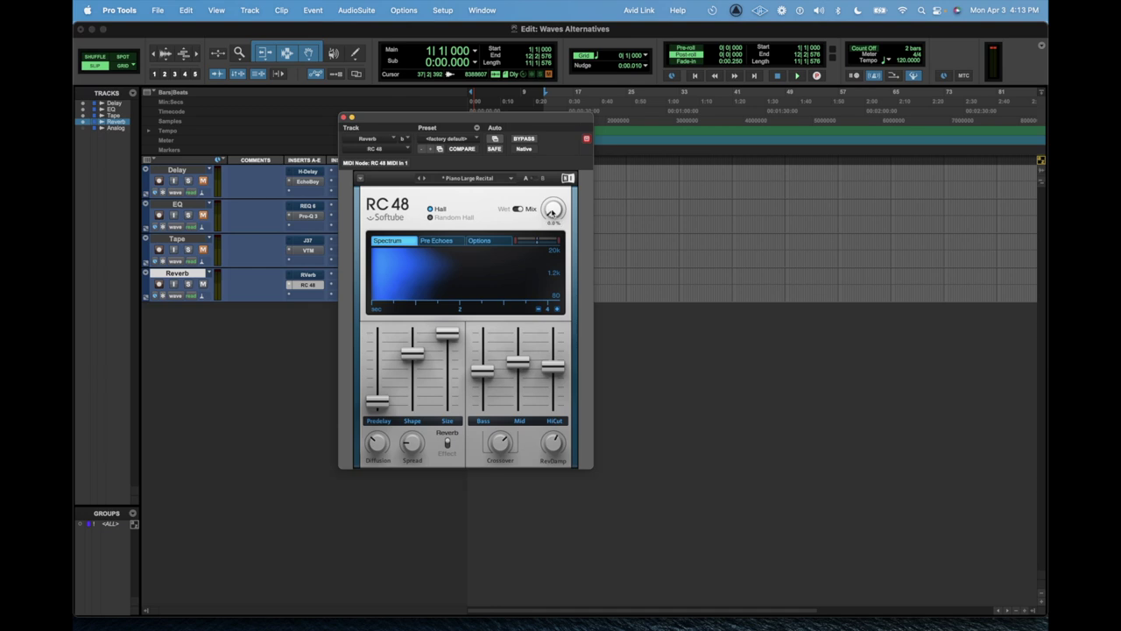
key("space")
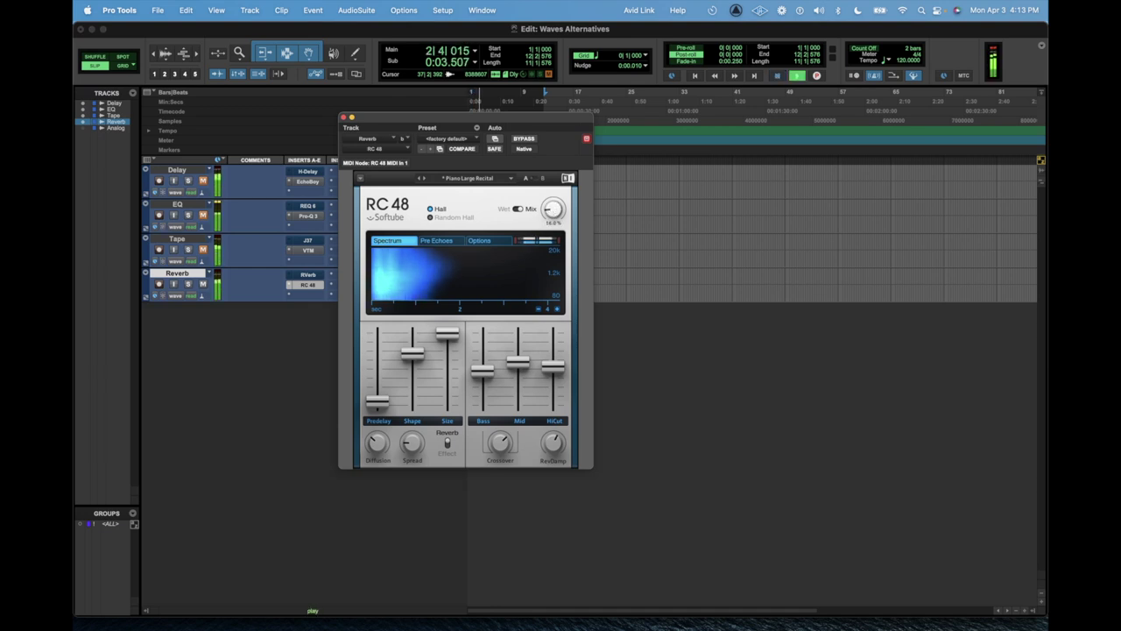
- Load the RC 48 Medium > Pop Piano preset, audition it, then stop playback
left_click(471, 178)
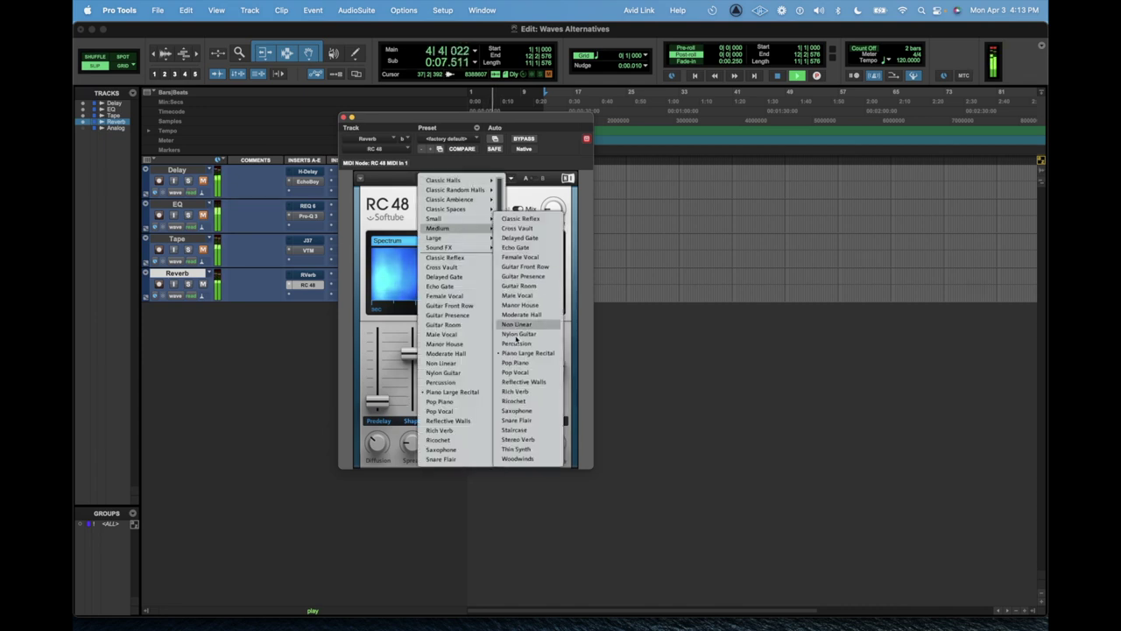
left_click(515, 361)
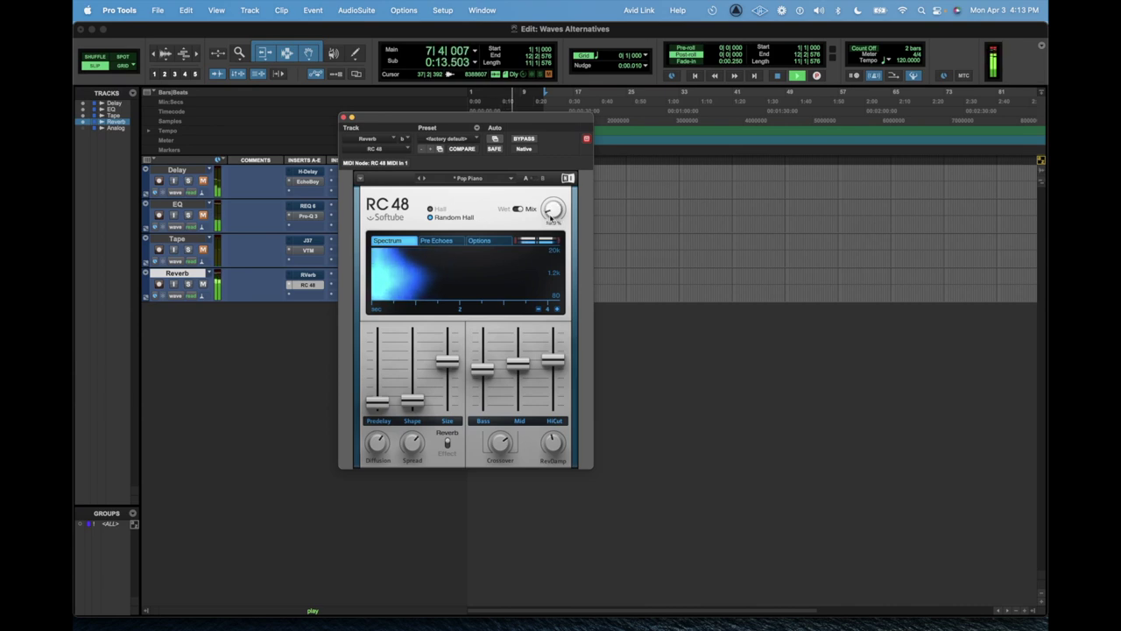
key("space")
left_click_drag(453, 169, 467, 177)
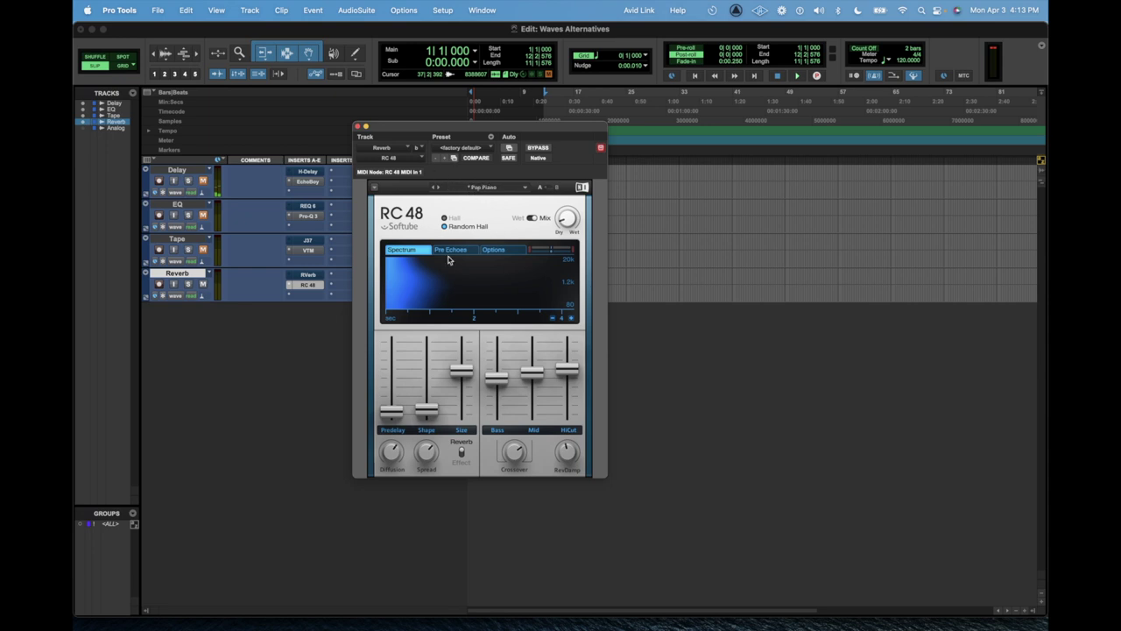
mouse_move(505, 352)
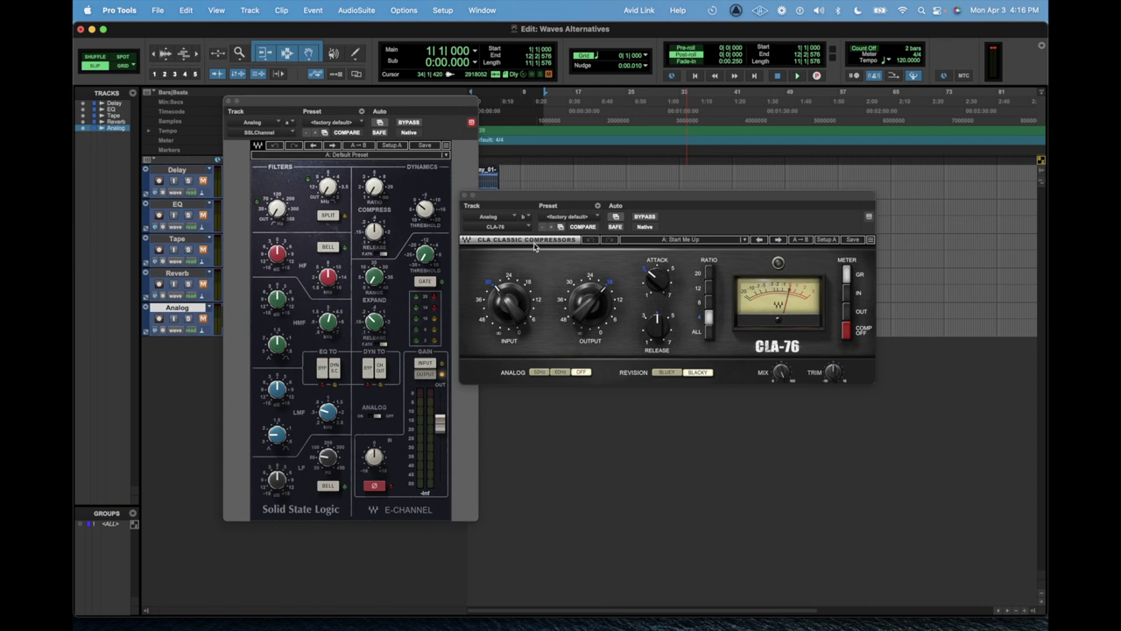
- Close the CLA-76 and SSL Channel windows and open the Analog track's Virtual Mix Rack
left_click(464, 196)
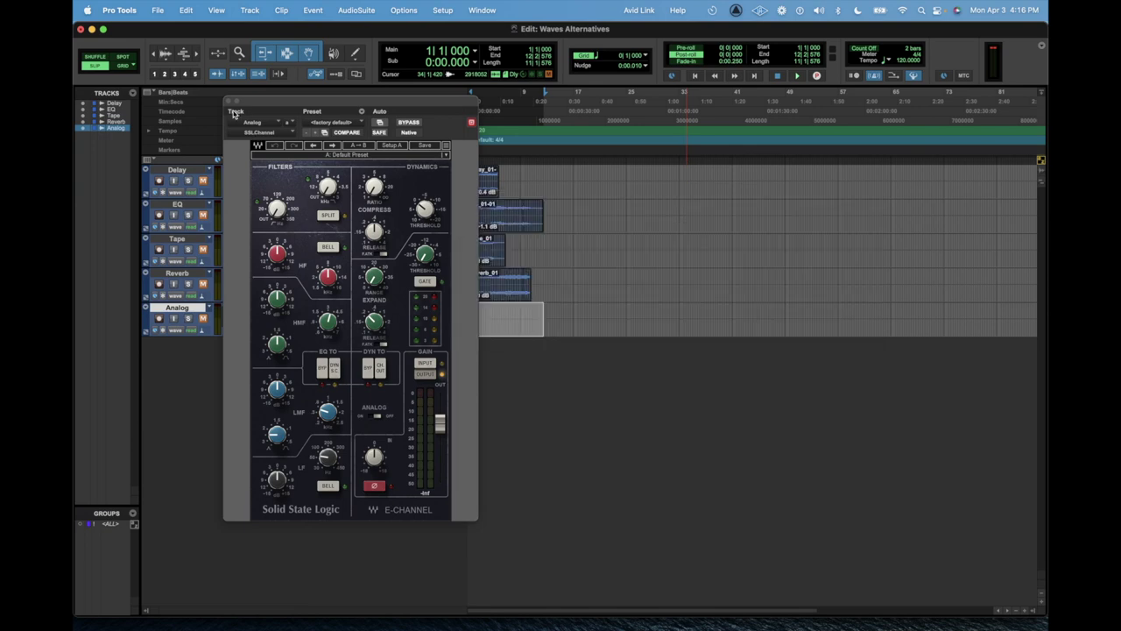
left_click(229, 102)
left_click(307, 329)
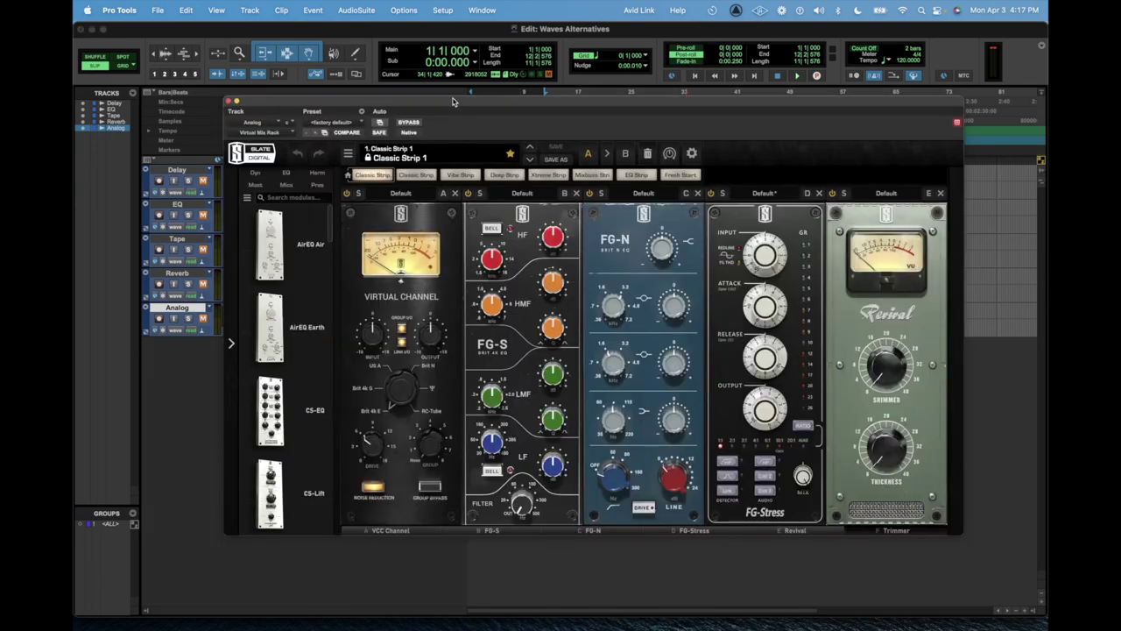
- Place an FG-116 from the Dyn modules in the first rack slot, ahead of Virtual Channel
left_click_drag(453, 102, 409, 93)
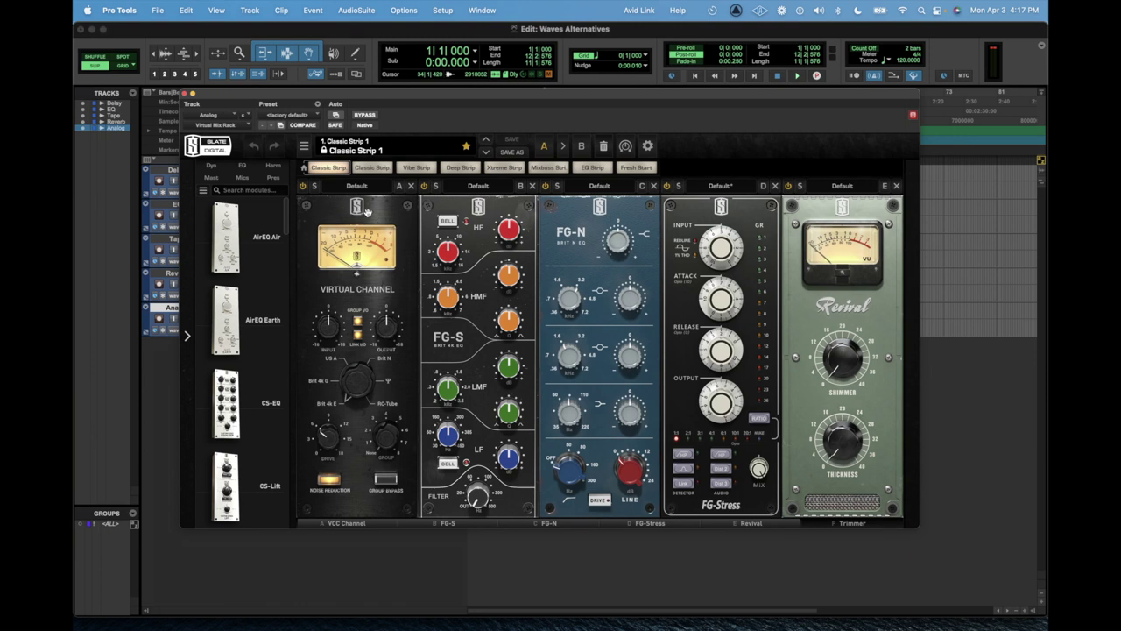
left_click(242, 165)
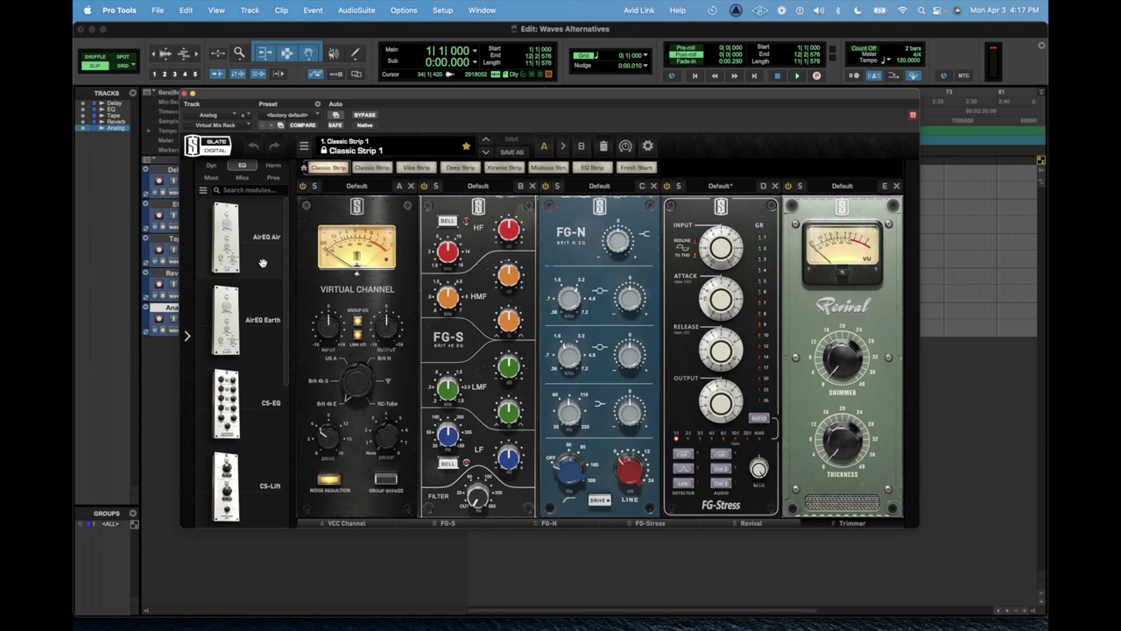
left_click(211, 165)
left_click_drag(226, 285, 373, 294)
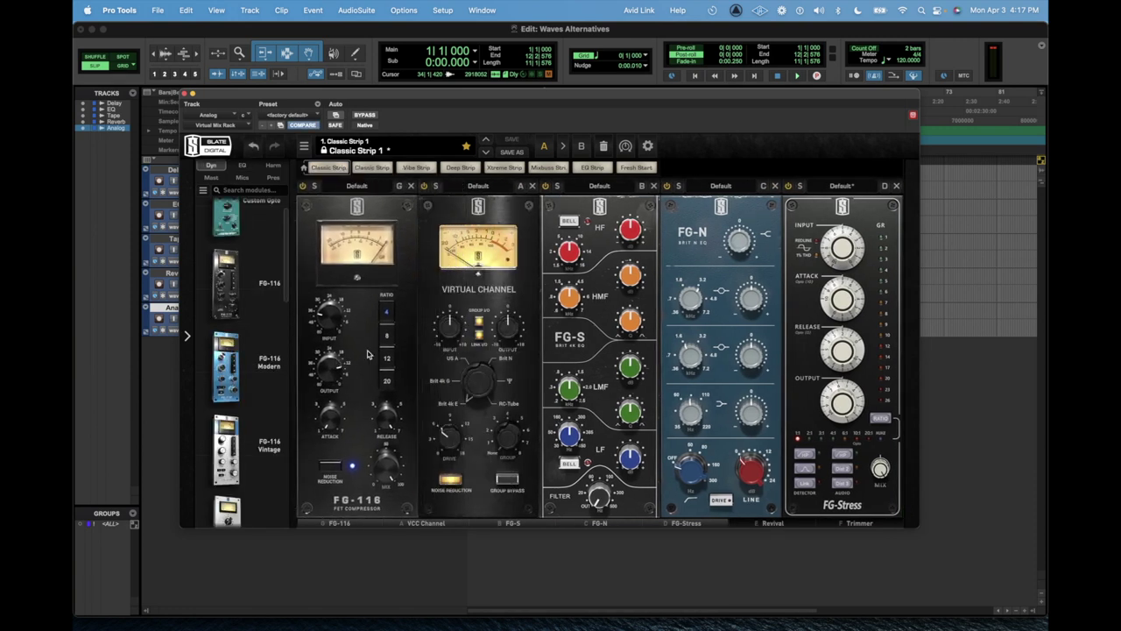
scroll(230, 333, "down", 10)
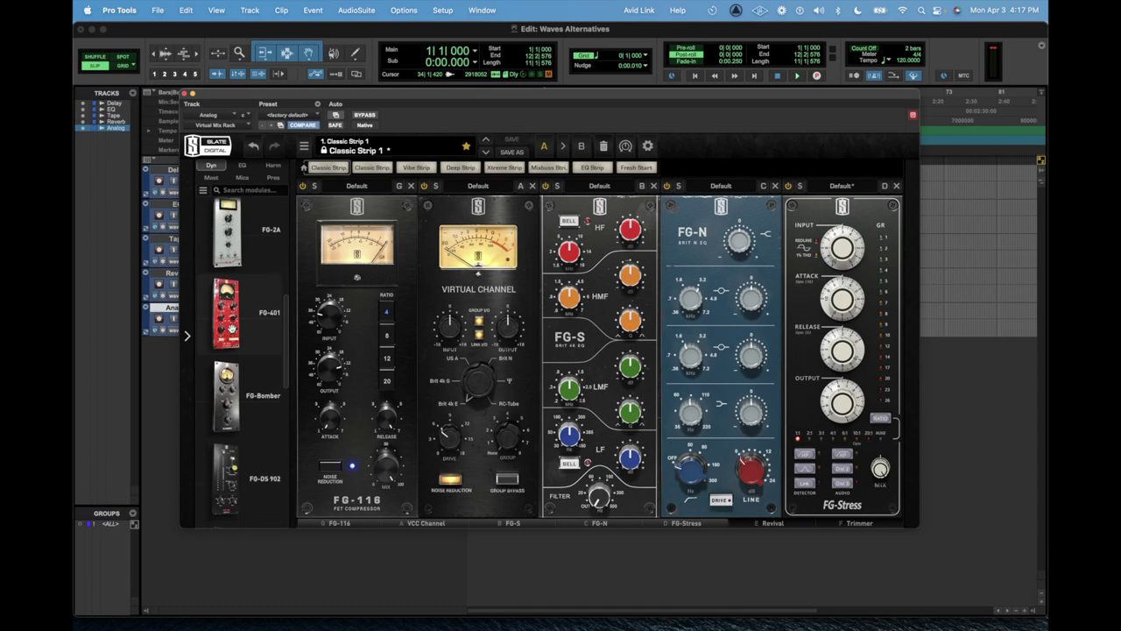
scroll(230, 329, "up", 5)
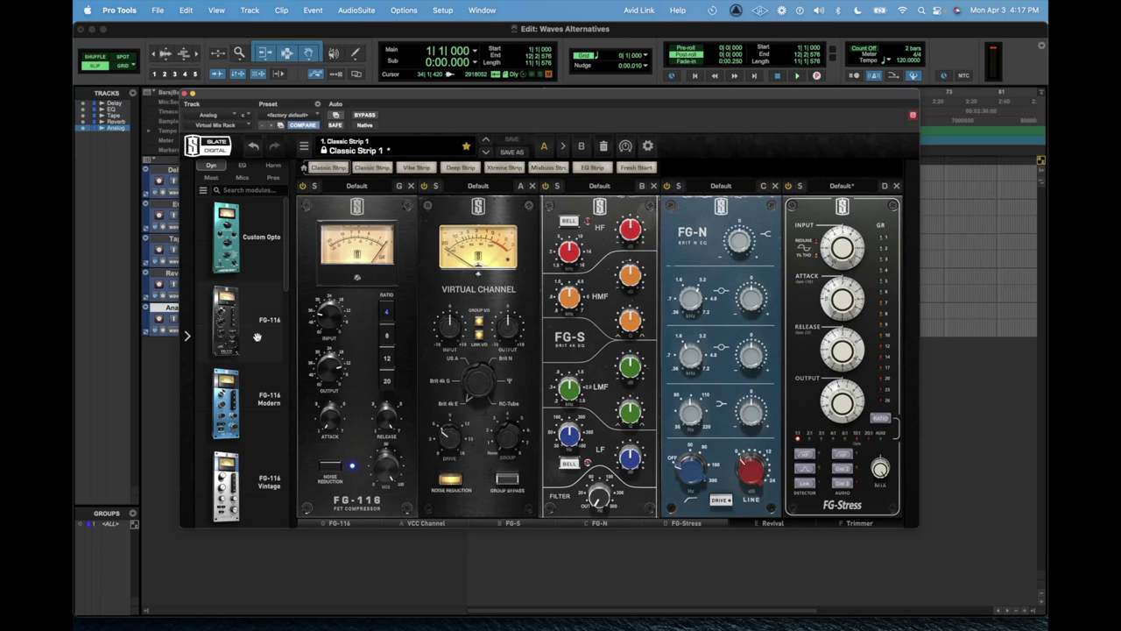
mouse_move(256, 336)
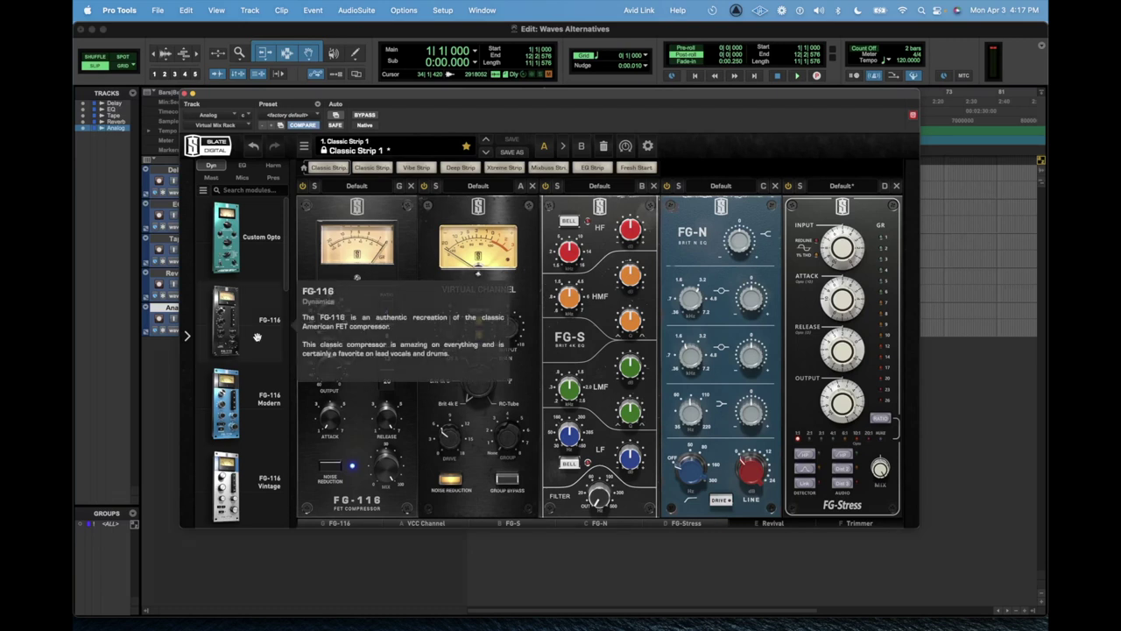